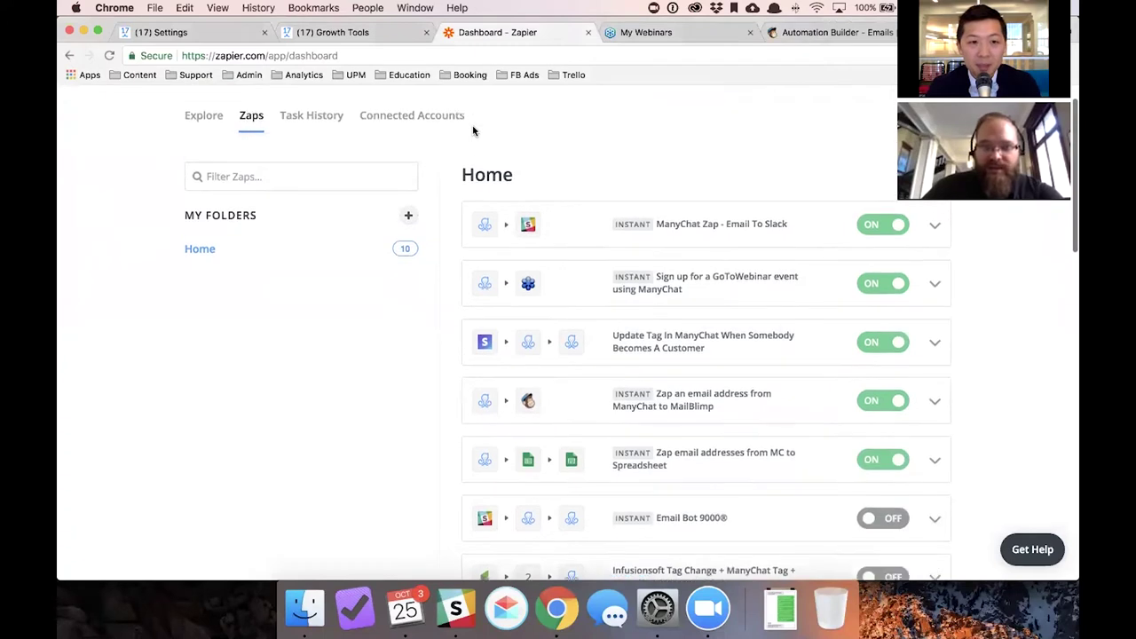
Switch off the Email To Slack, Update Tag In ManyChat, MailBlimp and Spreadsheet zaps
{"action": "scroll", "coordinate": [473, 131], "scroll_direction": "up", "scroll_amount": 2}
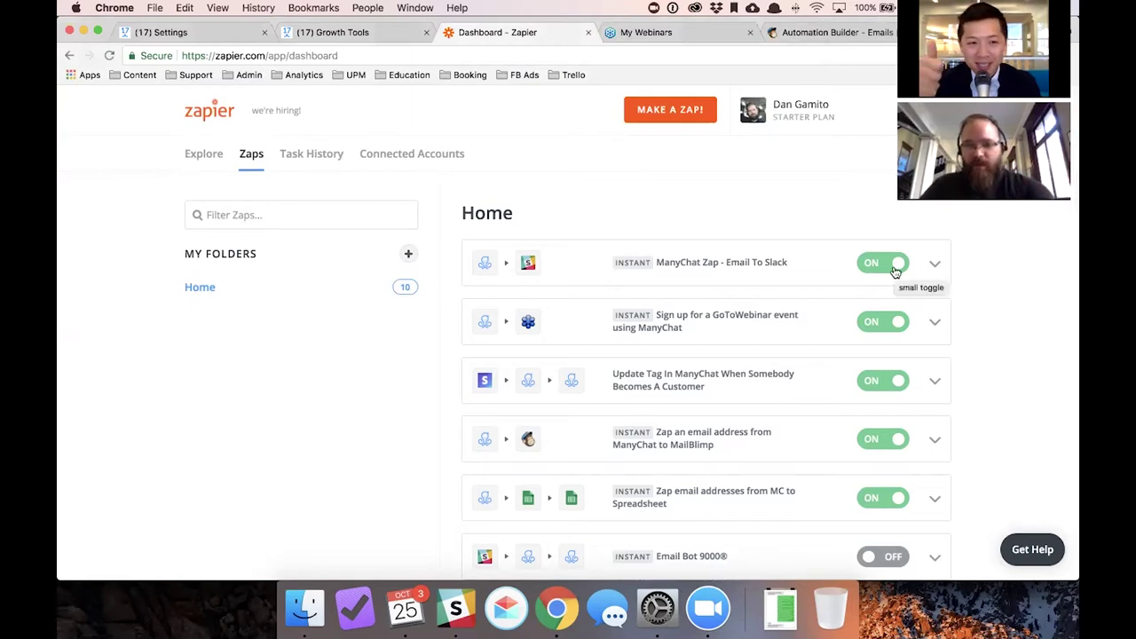
{"action": "left_click", "coordinate": [895, 271]}
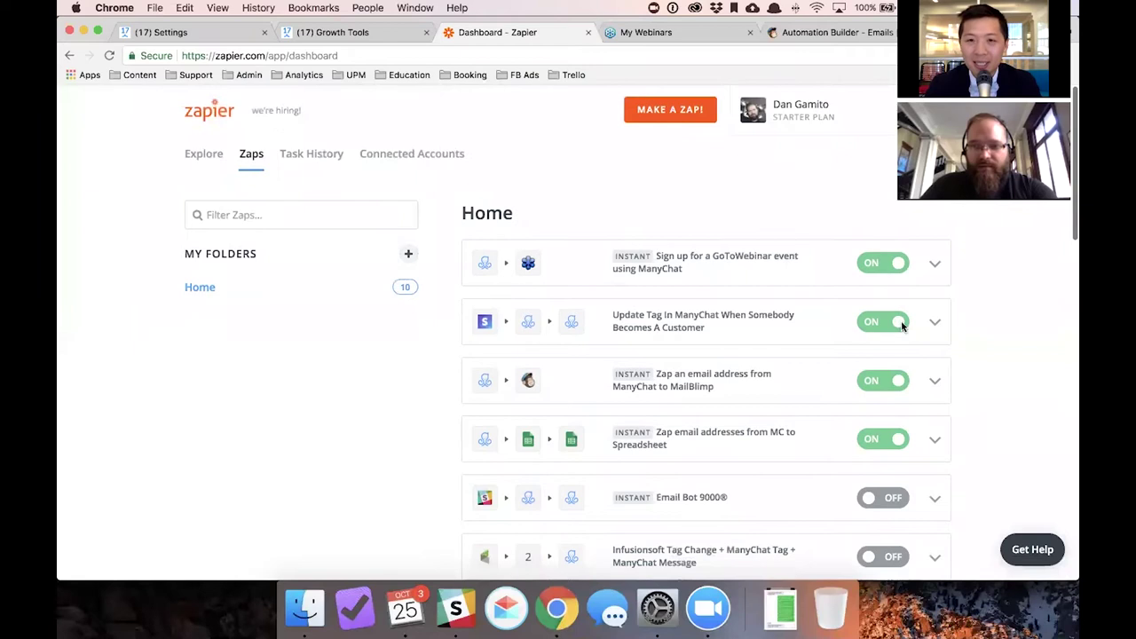
{"action": "left_click", "coordinate": [900, 324]}
{"action": "scroll", "coordinate": [901, 327], "scroll_direction": "up", "scroll_amount": 10}
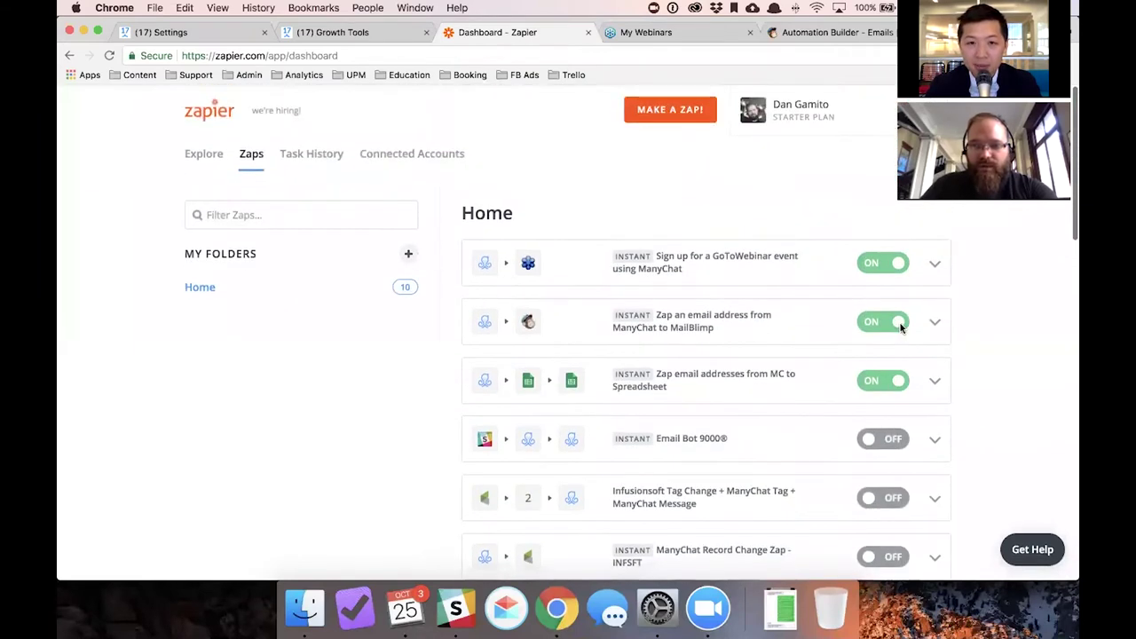
{"action": "left_click", "coordinate": [900, 325]}
{"action": "scroll", "coordinate": [900, 330], "scroll_direction": "up", "scroll_amount": 5}
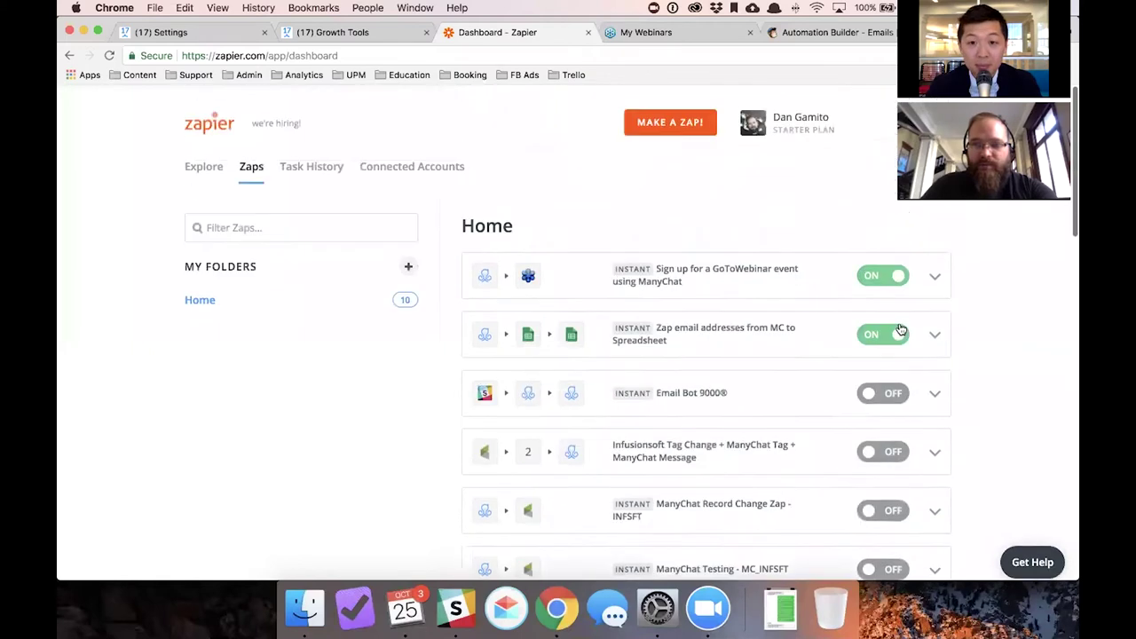
{"action": "left_click", "coordinate": [900, 323]}
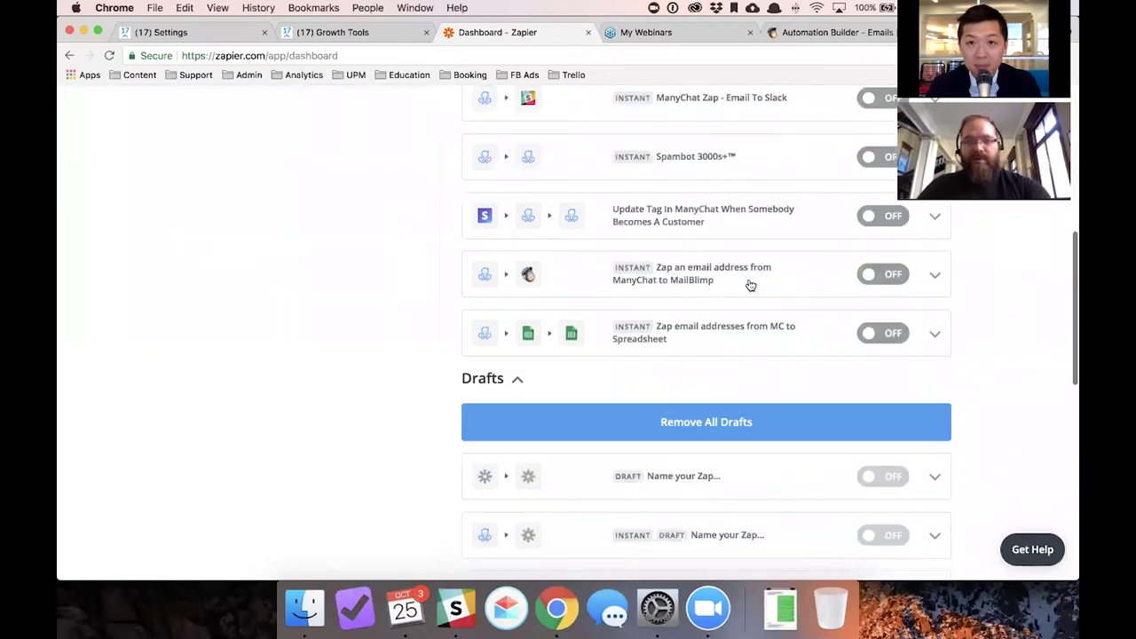
{"action": "scroll", "coordinate": [754, 268], "scroll_direction": "up", "scroll_amount": 5}
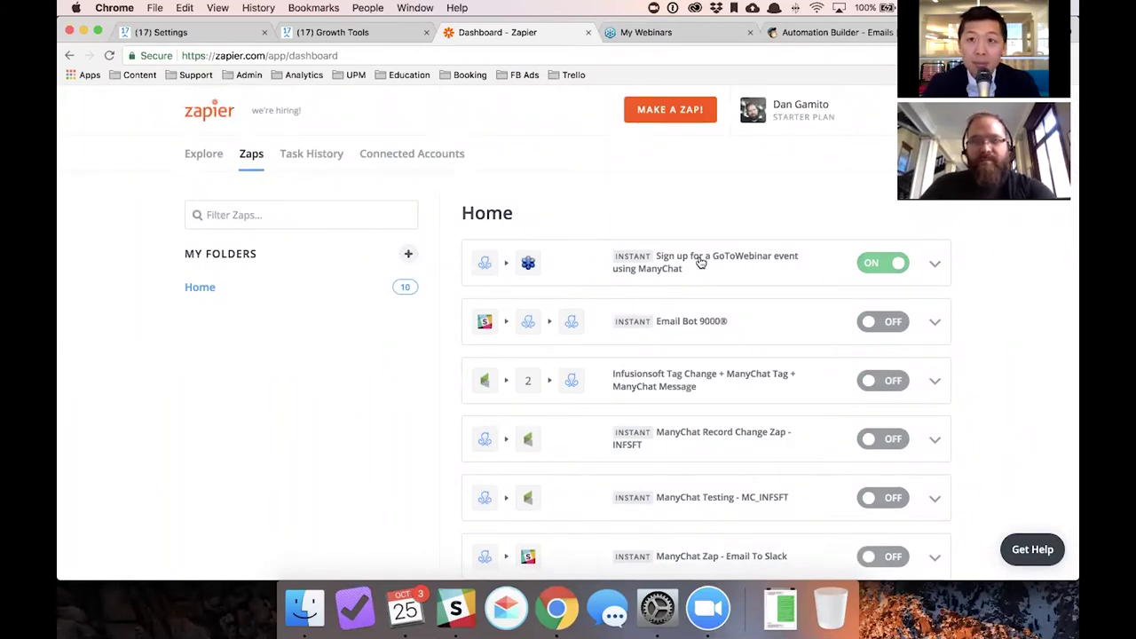
Open the GoToWebinar sign-up zap and expand its Create Registrant and email trigger steps
{"action": "left_click", "coordinate": [700, 262]}
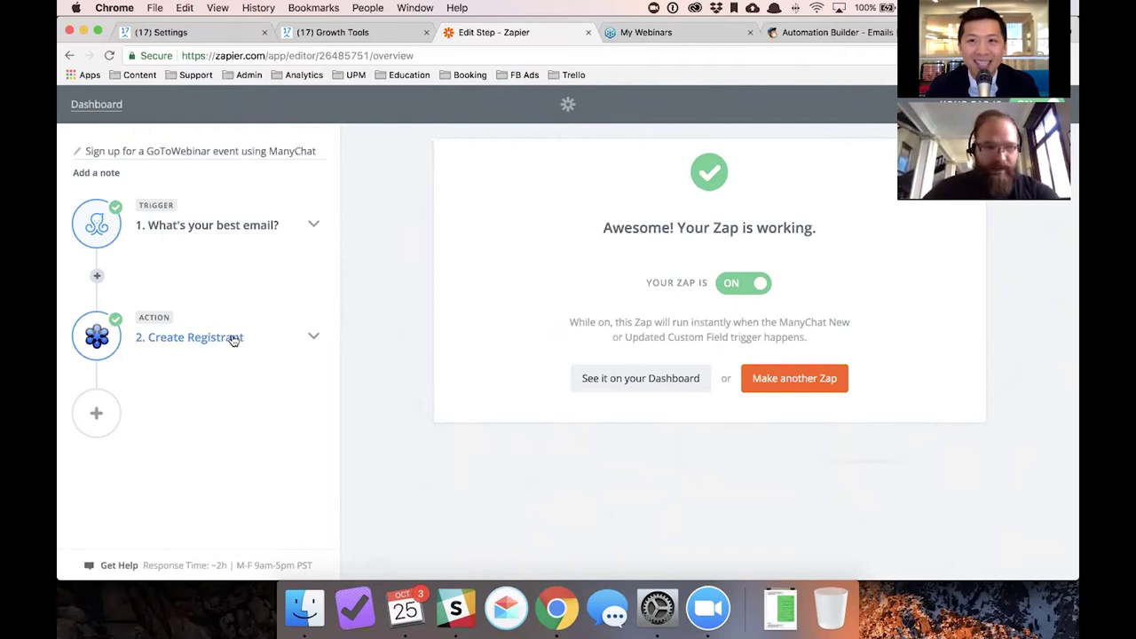
{"action": "left_click", "coordinate": [233, 340]}
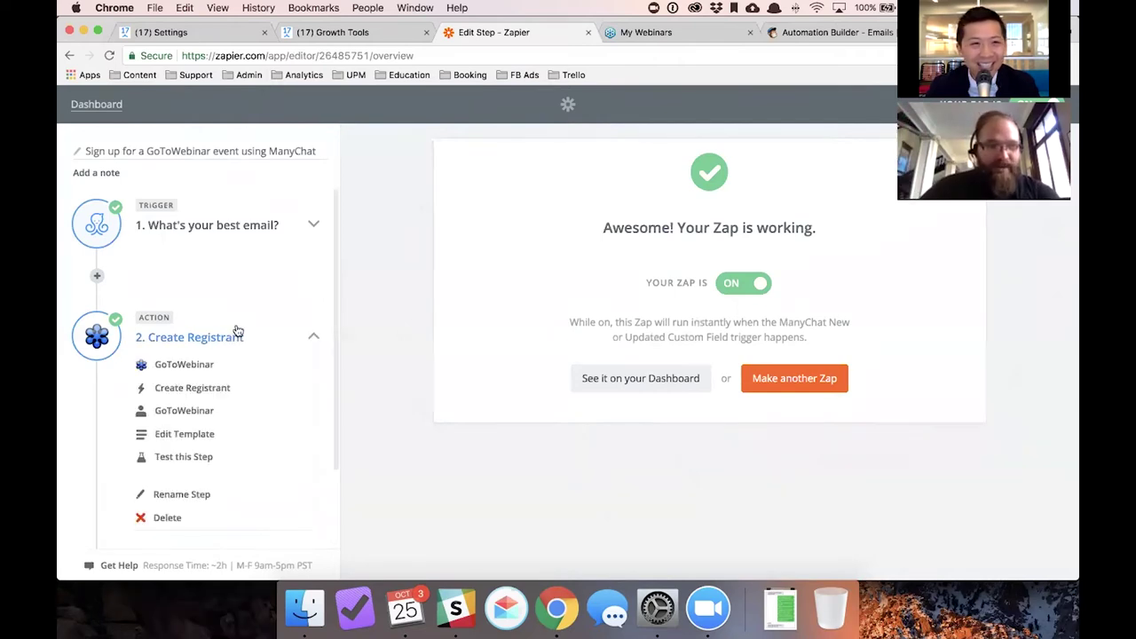
{"action": "left_click", "coordinate": [245, 226]}
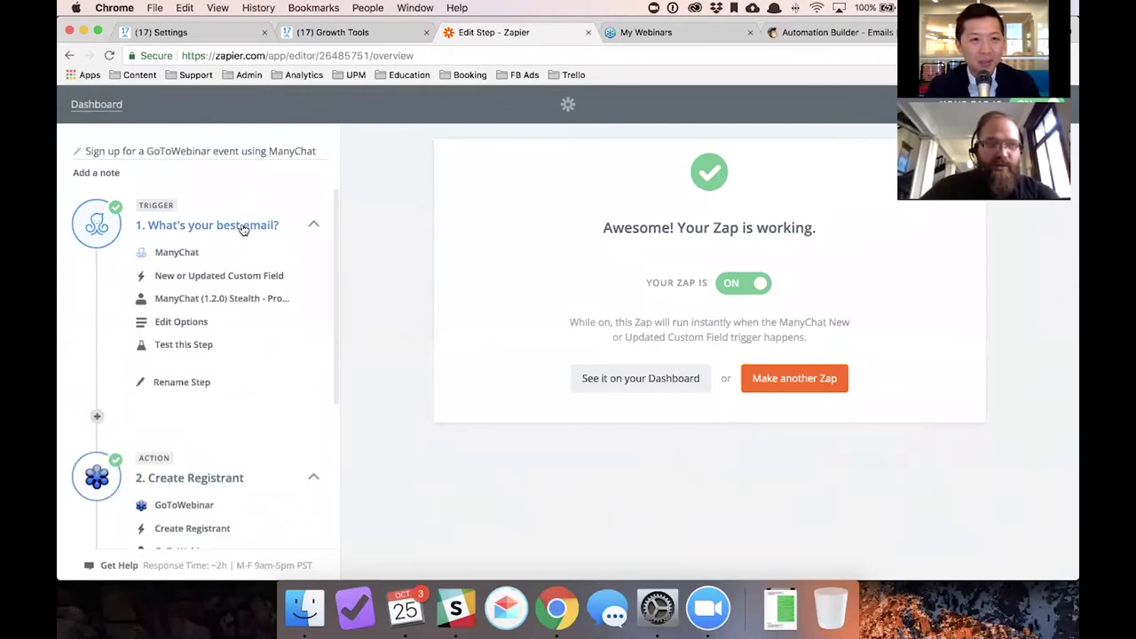
Pick ManyChat as the trigger app, then go to ManyChat's Bar Overlay growth tool
{"action": "left_click", "coordinate": [192, 253]}
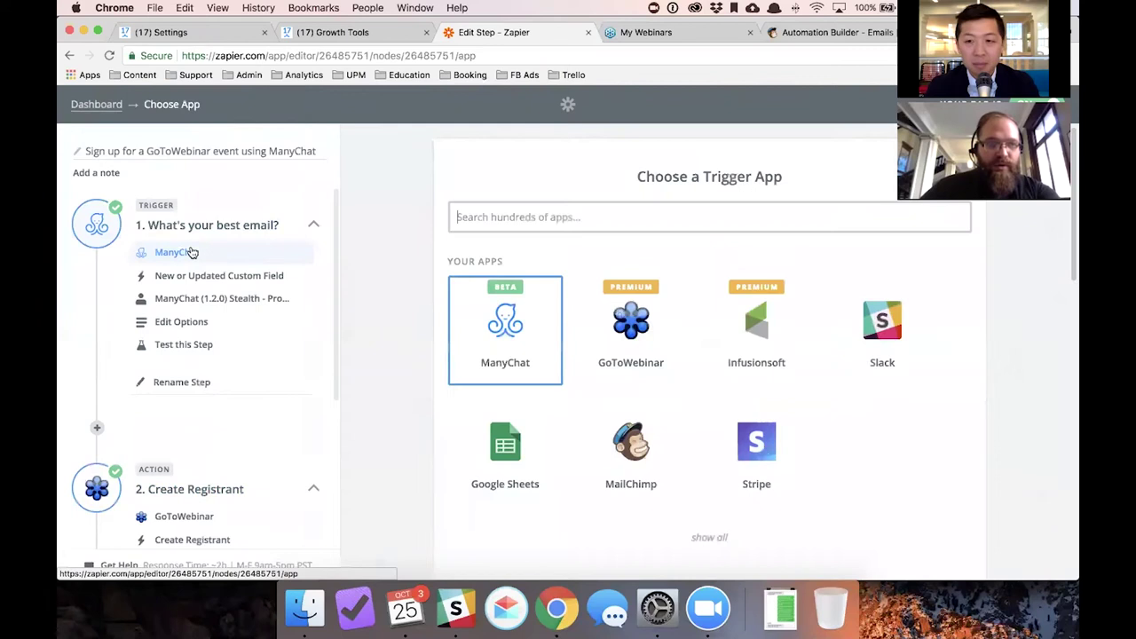
{"action": "left_click", "coordinate": [524, 306]}
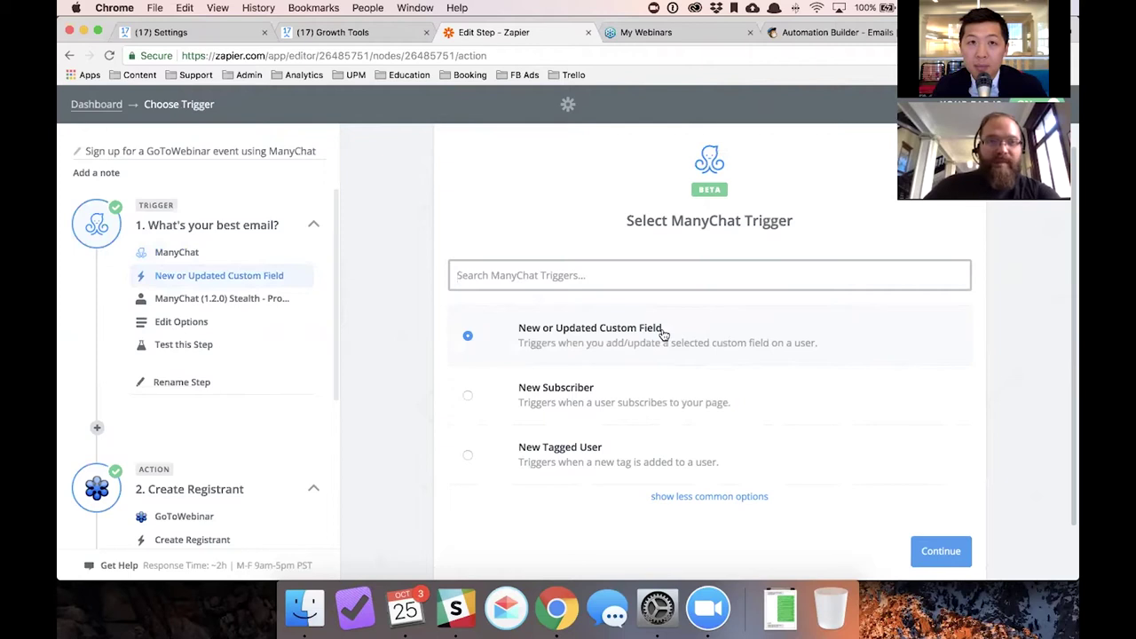
{"action": "left_click", "coordinate": [355, 34]}
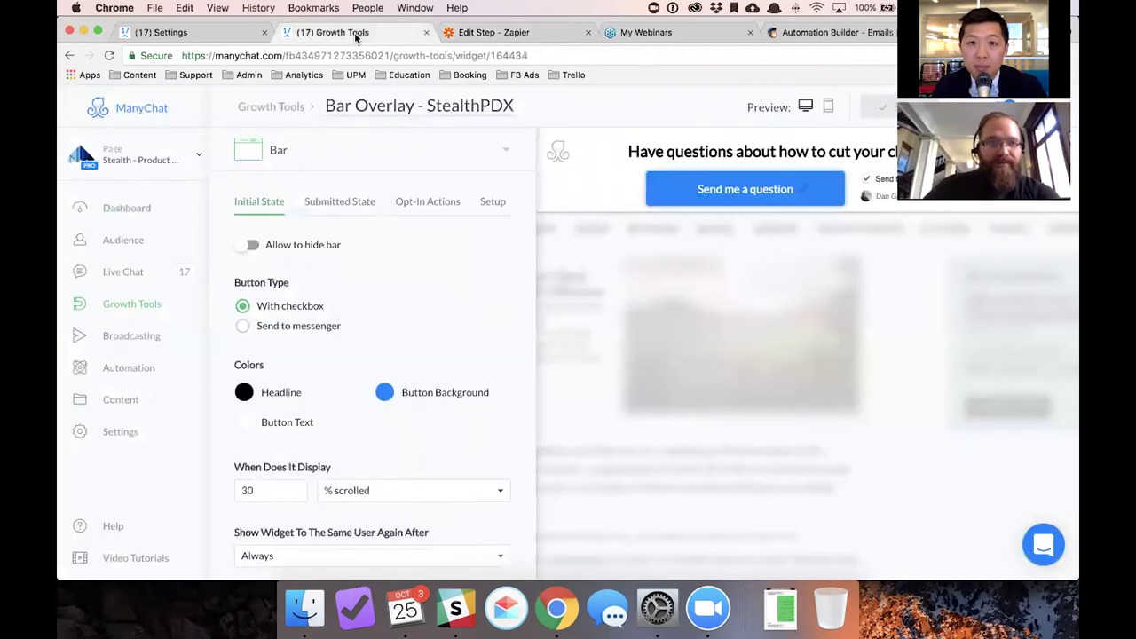
Start a new Text custom field named Favorite Pet in ManyChat's settings
{"action": "left_click", "coordinate": [135, 429]}
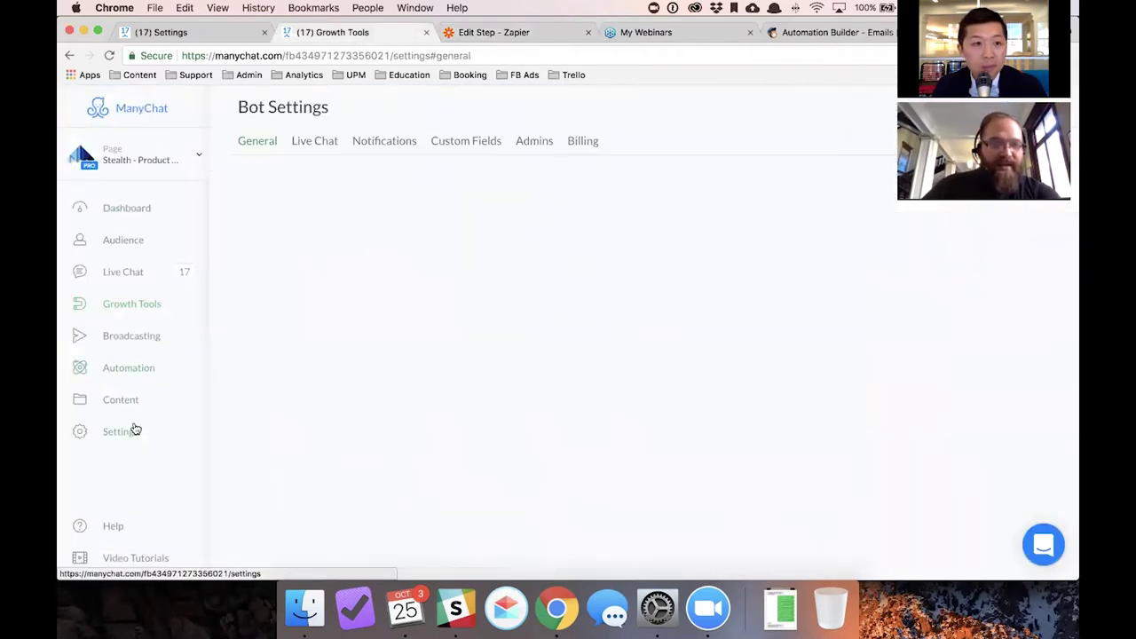
{"action": "left_click", "coordinate": [474, 145]}
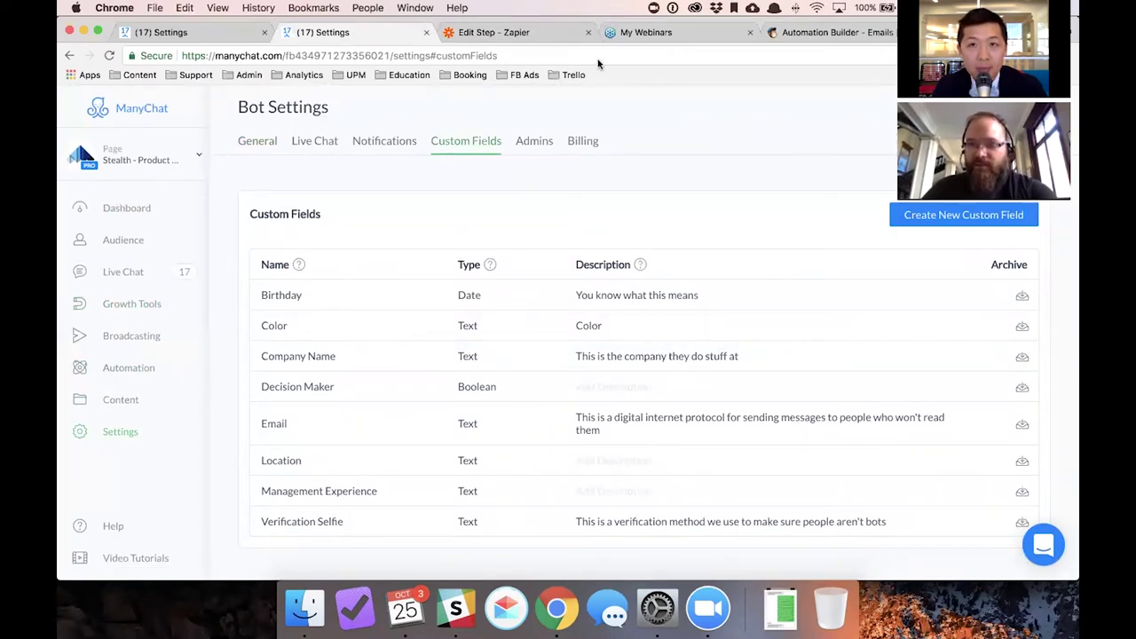
{"action": "left_click", "coordinate": [964, 215]}
{"action": "left_click", "coordinate": [497, 264]}
{"action": "type", "text": "Favori"}
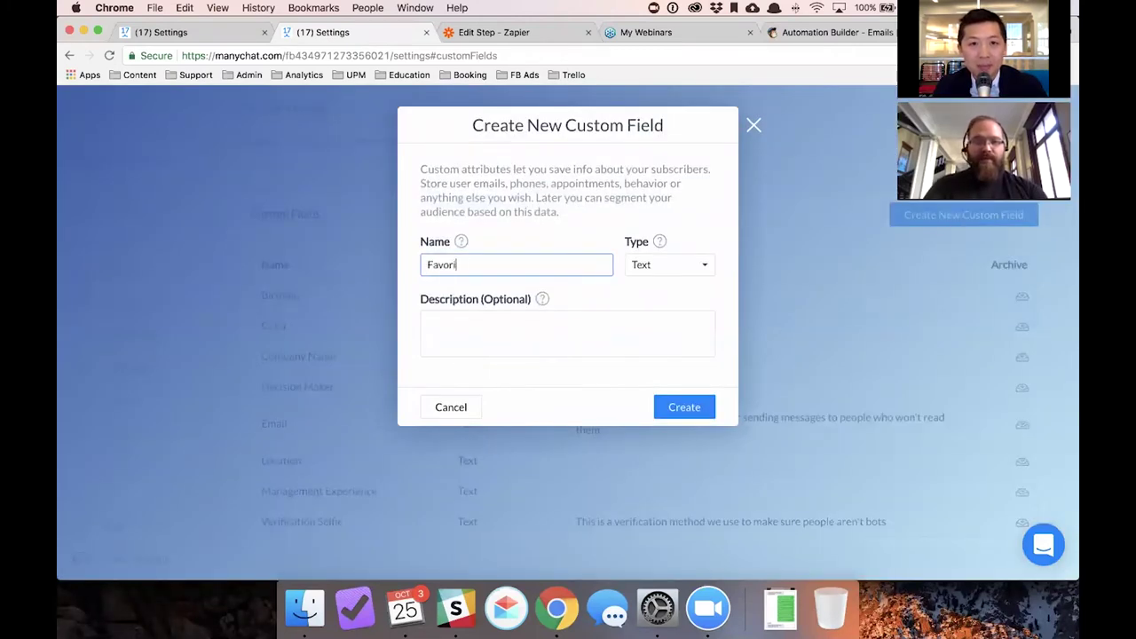
{"action": "type", "text": "te Pet"}
{"action": "left_click", "coordinate": [644, 272]}
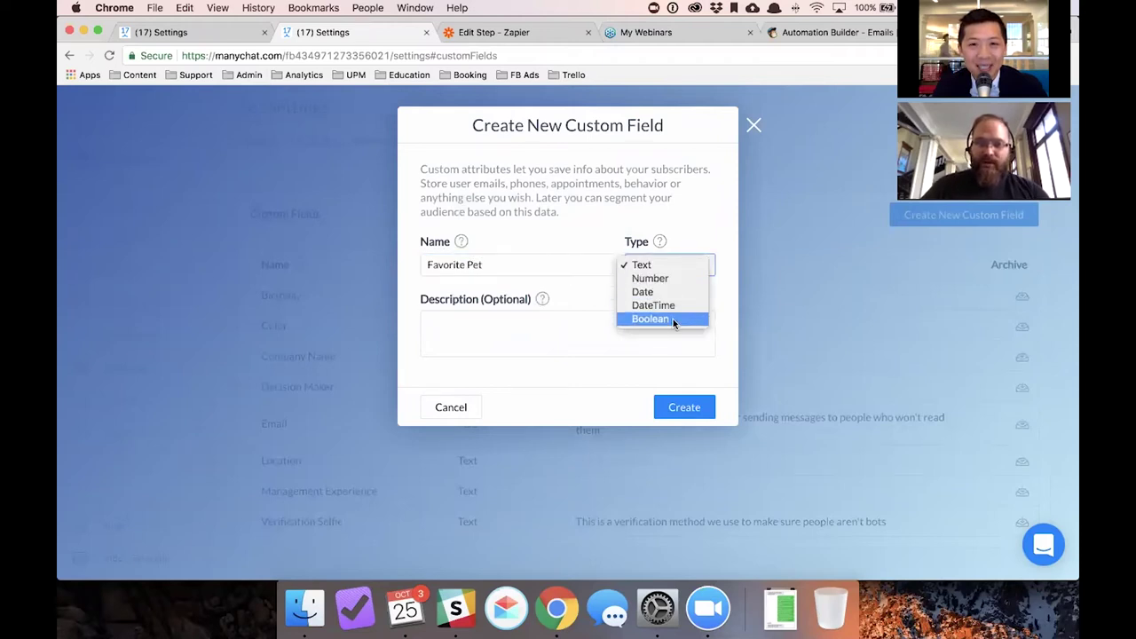
{"action": "left_click", "coordinate": [559, 335]}
Describe it as "These are your customer's favorite pets" and create the field
{"action": "left_click", "coordinate": [558, 333]}
{"action": "type", "text": "This"}
{"action": "key", "text": "BackSpace"}
{"action": "key", "text": "BackSpace"}
{"action": "key", "text": "BackSpace"}
{"action": "type", "text": "e"}
{"action": "key", "text": "BackSpace"}
{"action": "type", "text": "hese "}
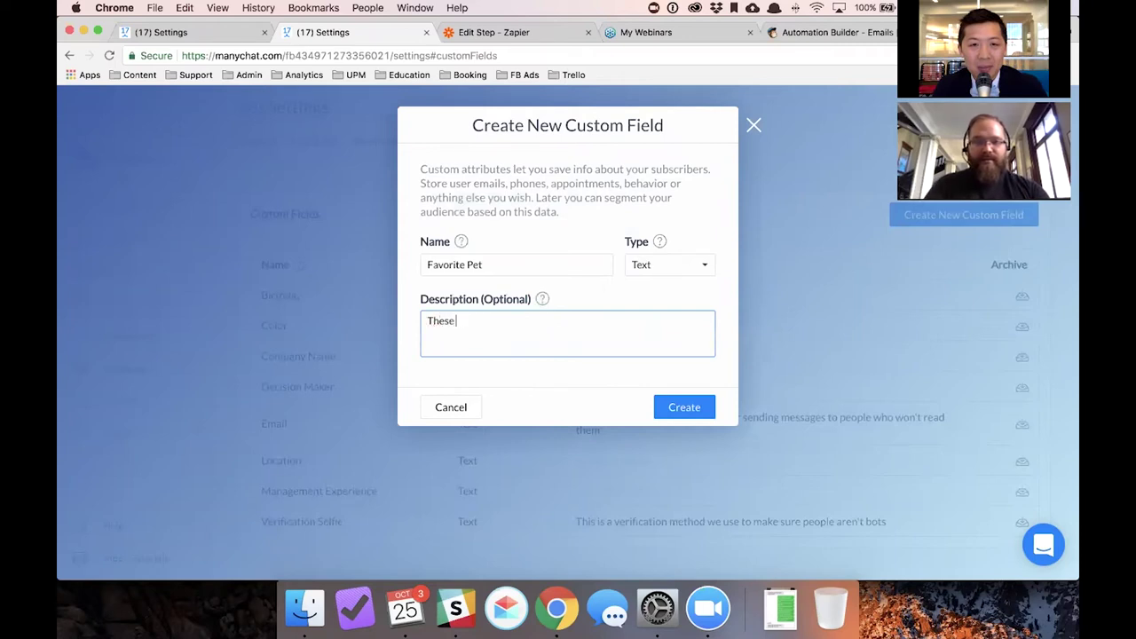
{"action": "type", "text": "are your customers"}
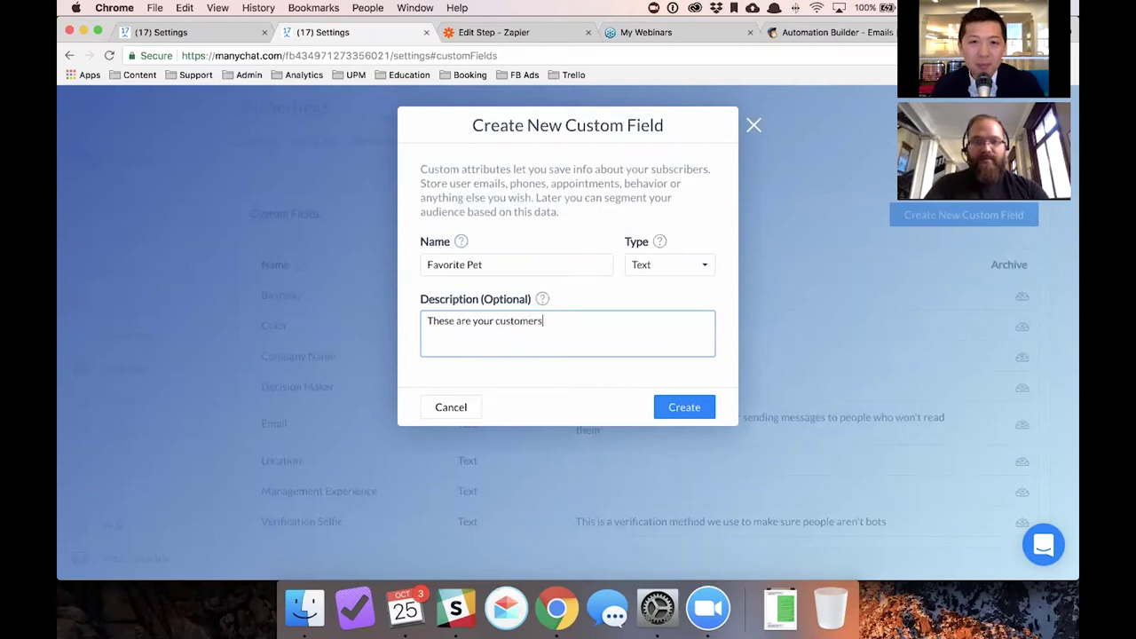
{"action": "key", "text": "BackSpace"}
{"action": "type", "text": "'s favorite "}
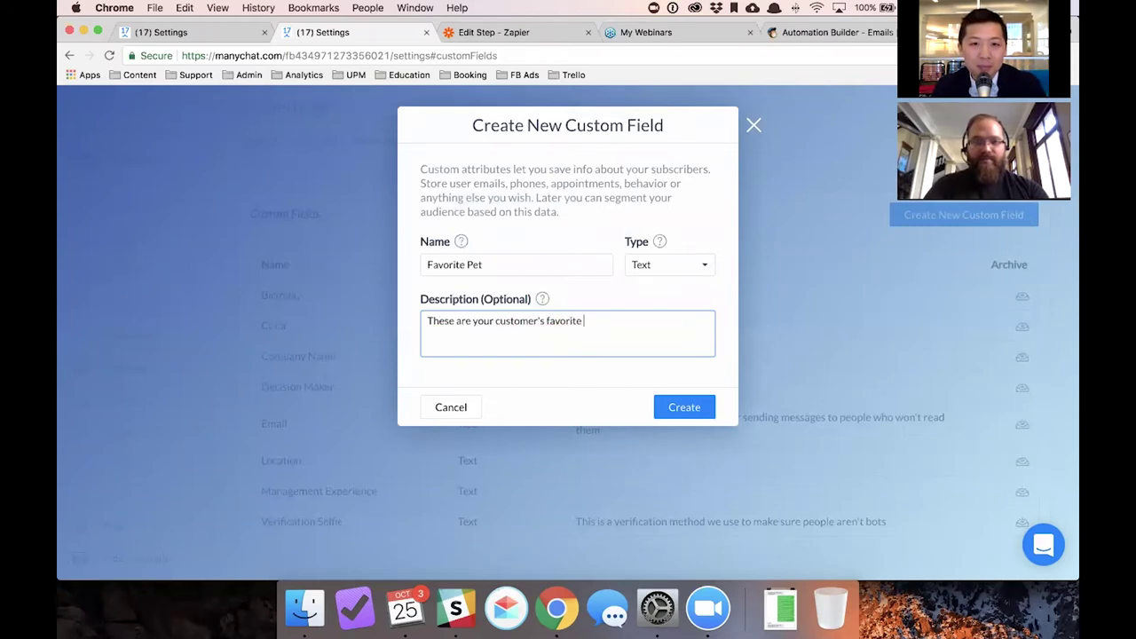
{"action": "type", "text": "pets"}
{"action": "left_click", "coordinate": [698, 405]}
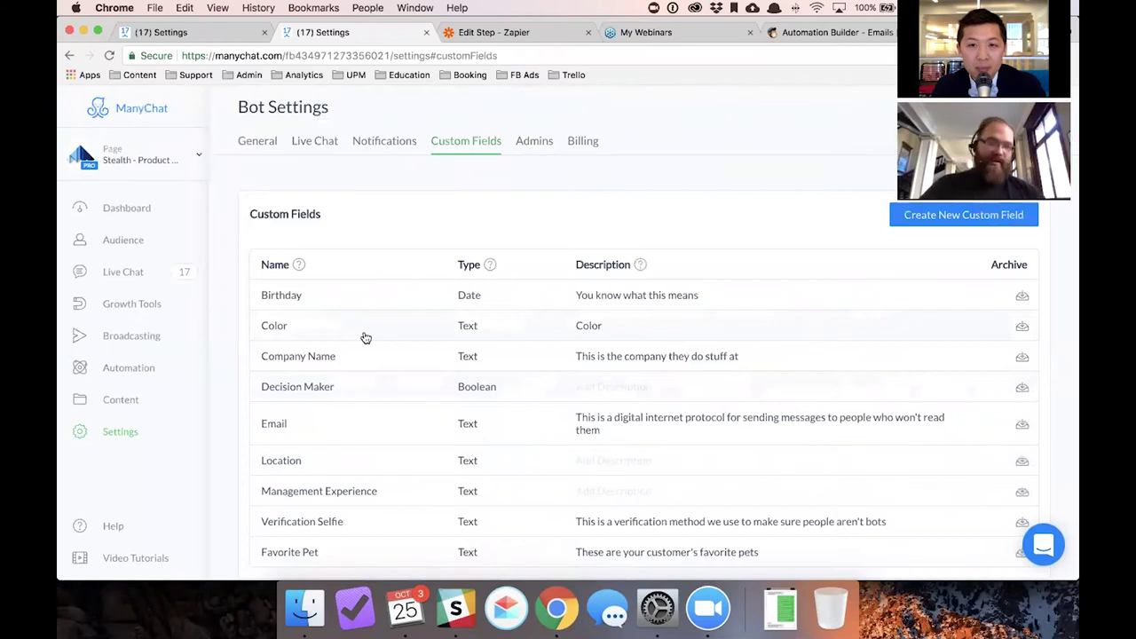
{"action": "scroll", "coordinate": [366, 338], "scroll_direction": "down", "scroll_amount": 1}
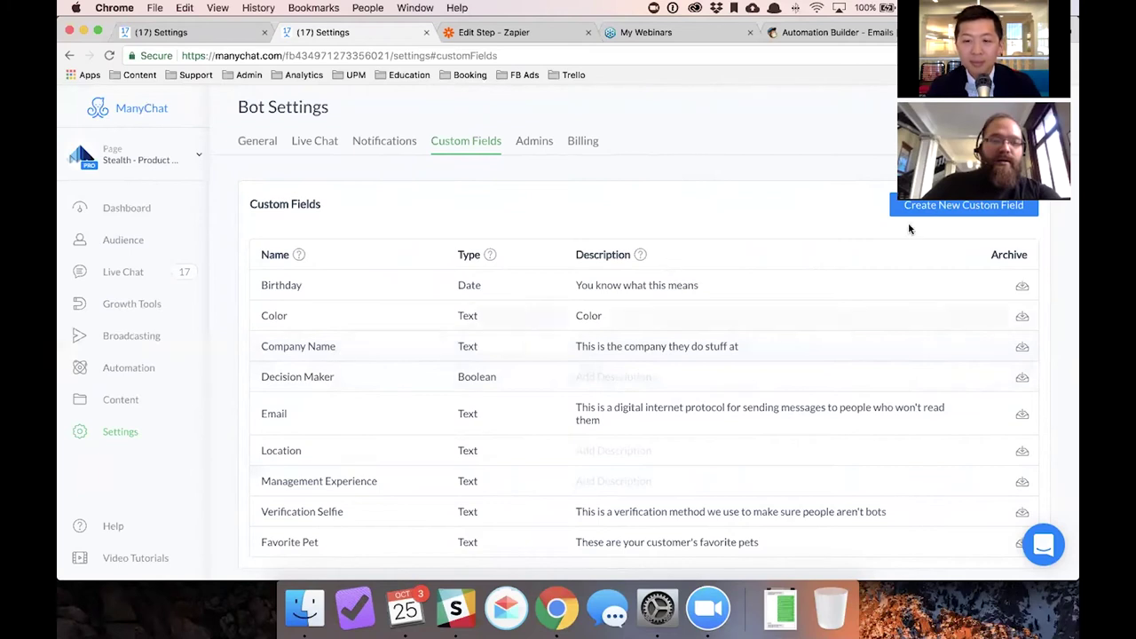
Use the New or Updated Custom Field trigger watching the Email field, then proceed to testing
{"action": "left_click", "coordinate": [484, 34]}
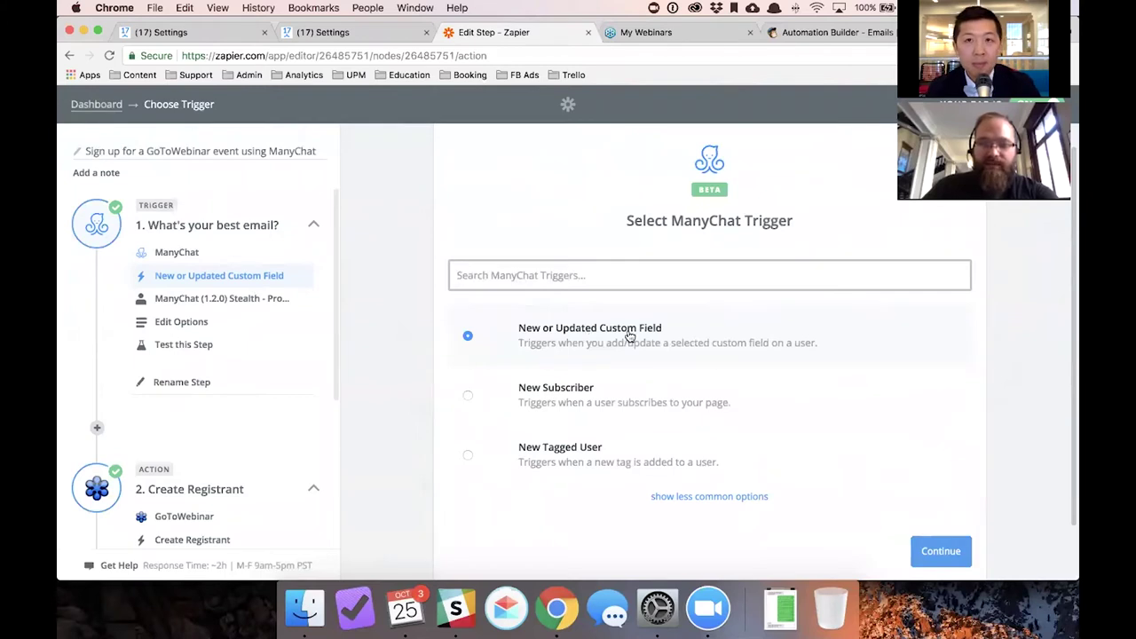
{"action": "scroll", "coordinate": [653, 333], "scroll_direction": "down", "scroll_amount": 2}
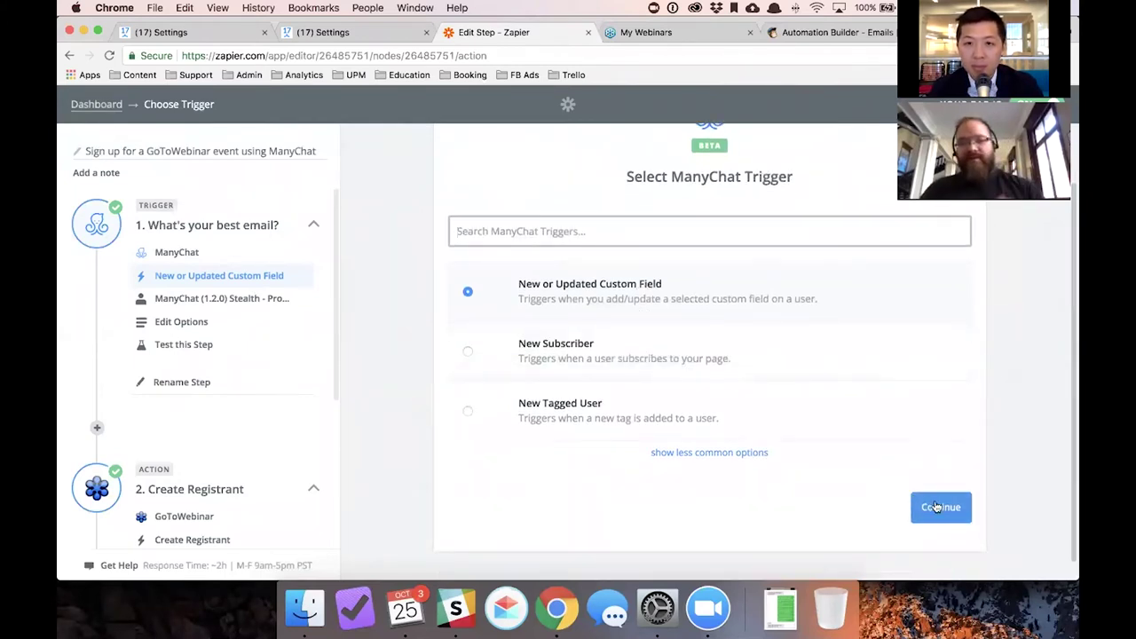
{"action": "left_click", "coordinate": [939, 507]}
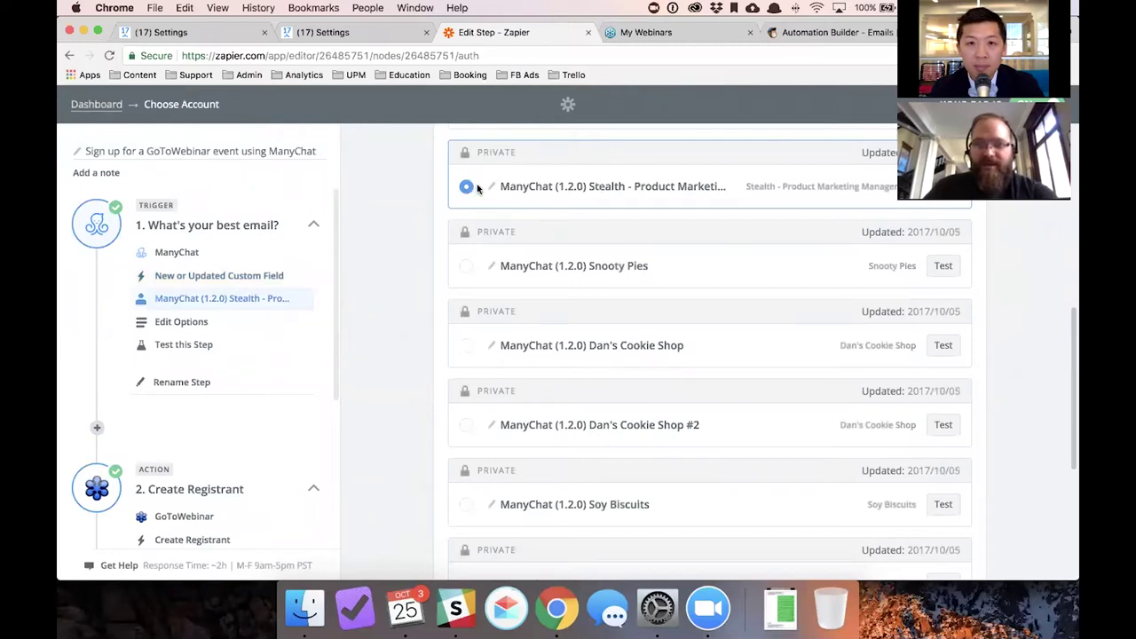
{"action": "scroll", "coordinate": [710, 356], "scroll_direction": "down", "scroll_amount": 5}
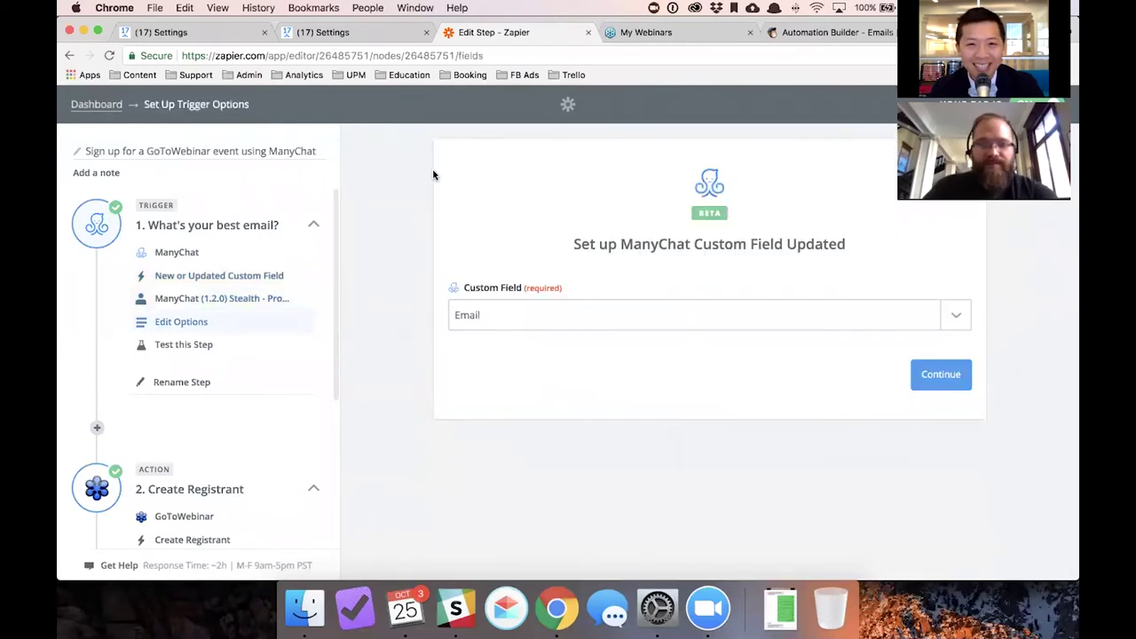
{"action": "left_click", "coordinate": [571, 322]}
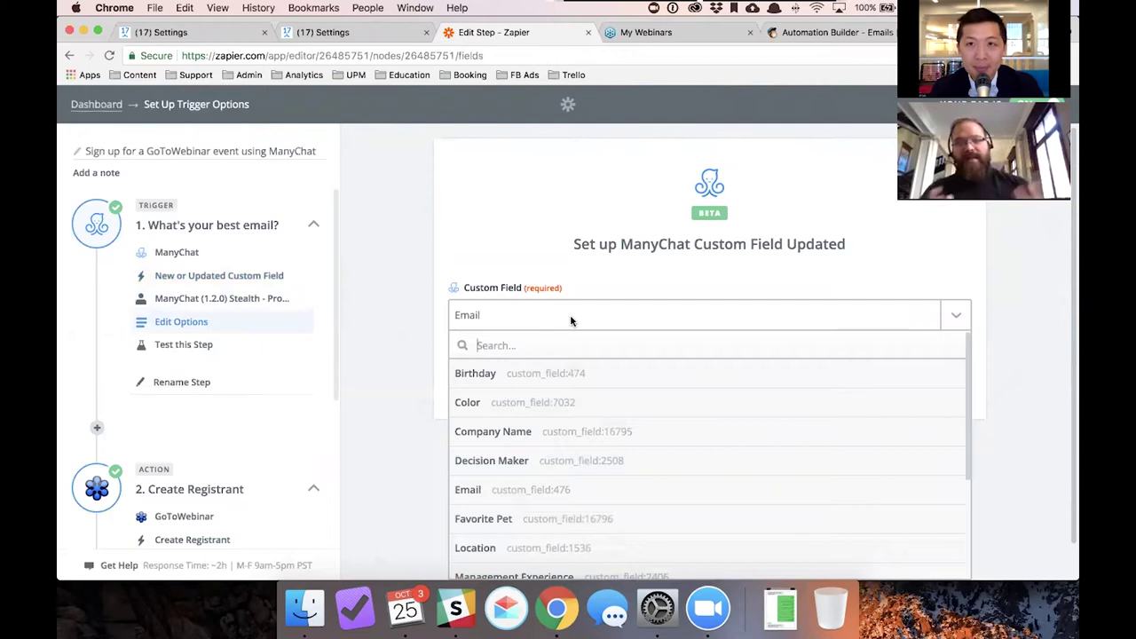
{"action": "scroll", "coordinate": [602, 404], "scroll_direction": "down", "scroll_amount": 3}
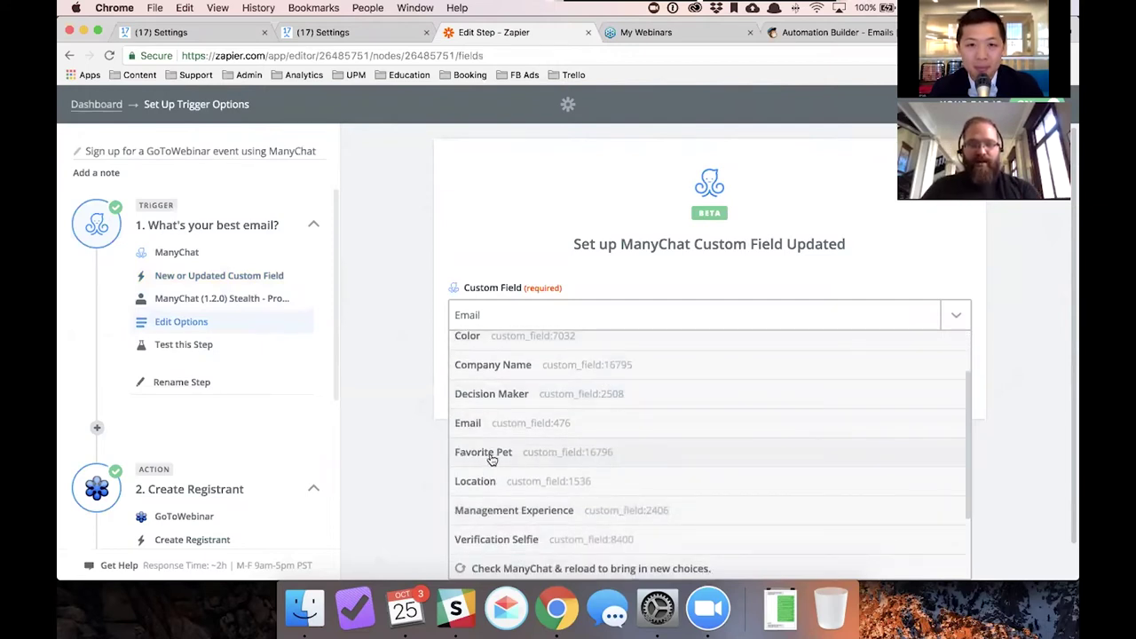
{"action": "scroll", "coordinate": [494, 458], "scroll_direction": "up", "scroll_amount": 3}
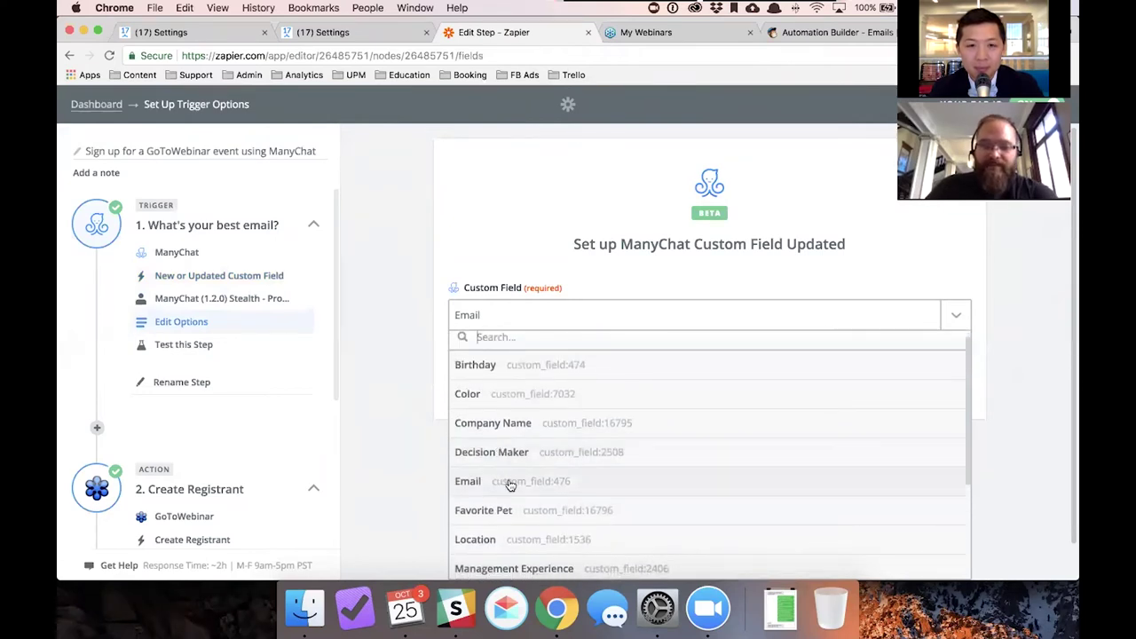
{"action": "left_click", "coordinate": [511, 485]}
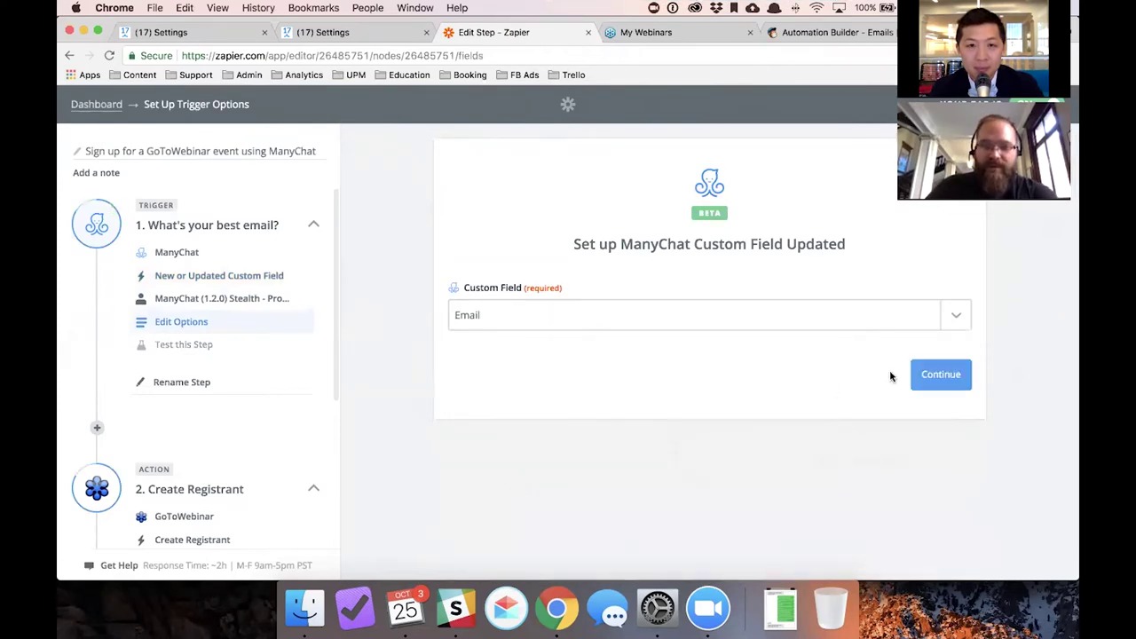
{"action": "left_click", "coordinate": [941, 375]}
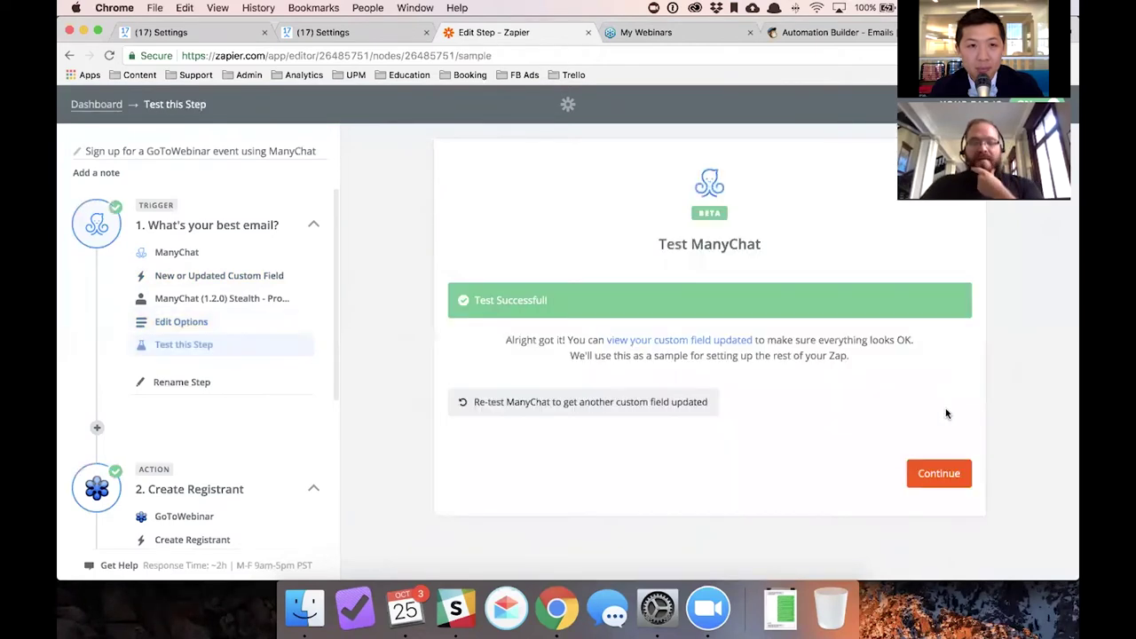
Finish the zap after the successful ManyChat test so it runs switched on
{"action": "left_click", "coordinate": [946, 473]}
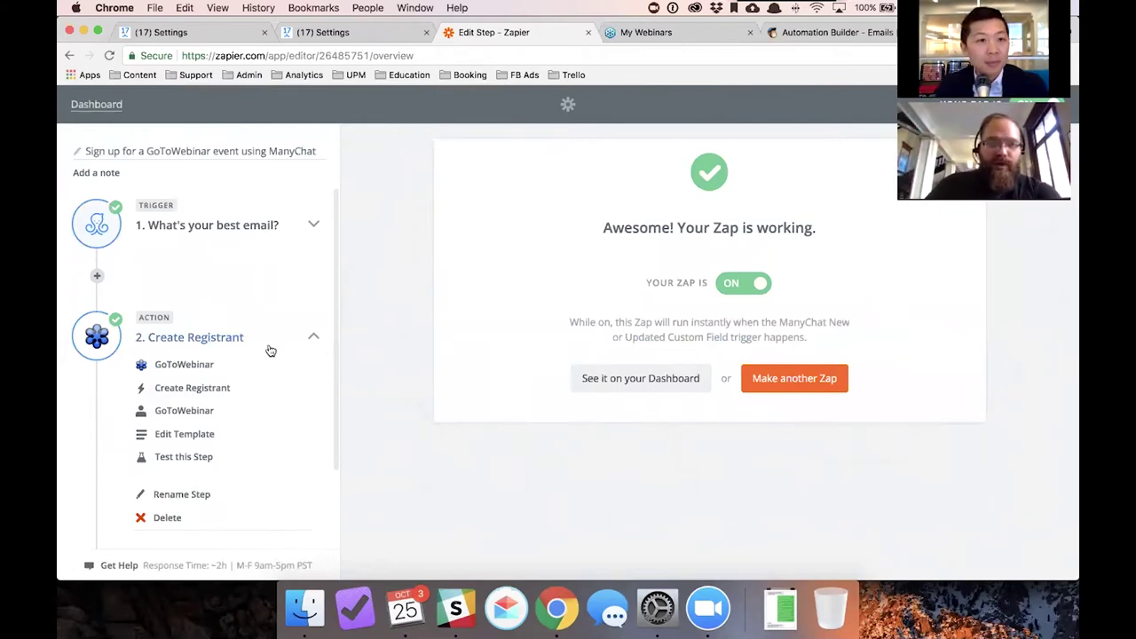
Keep GoToWebinar's Create Registrant action with the existing GoToWebinar account
{"action": "left_click", "coordinate": [203, 345]}
{"action": "left_click", "coordinate": [204, 344]}
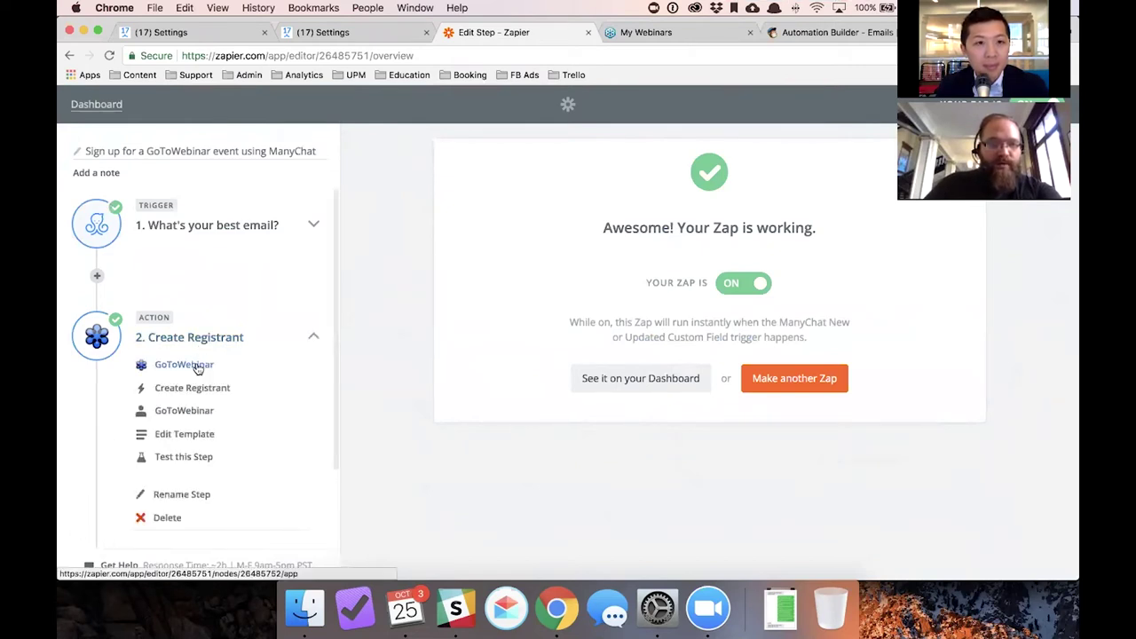
{"action": "left_click", "coordinate": [194, 367]}
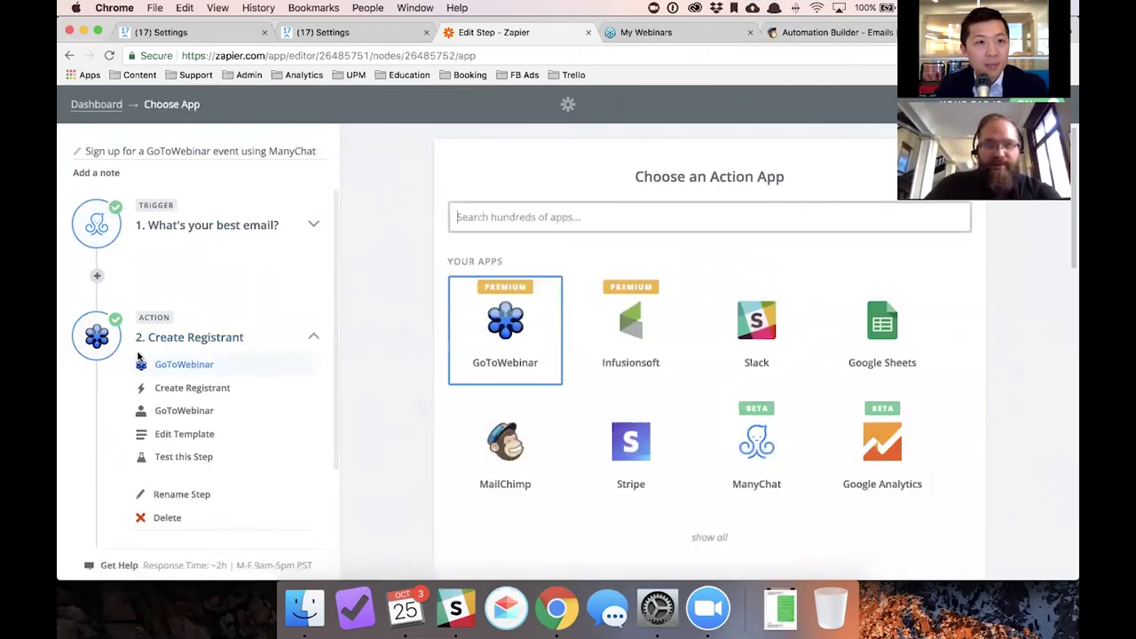
{"action": "left_click", "coordinate": [524, 330]}
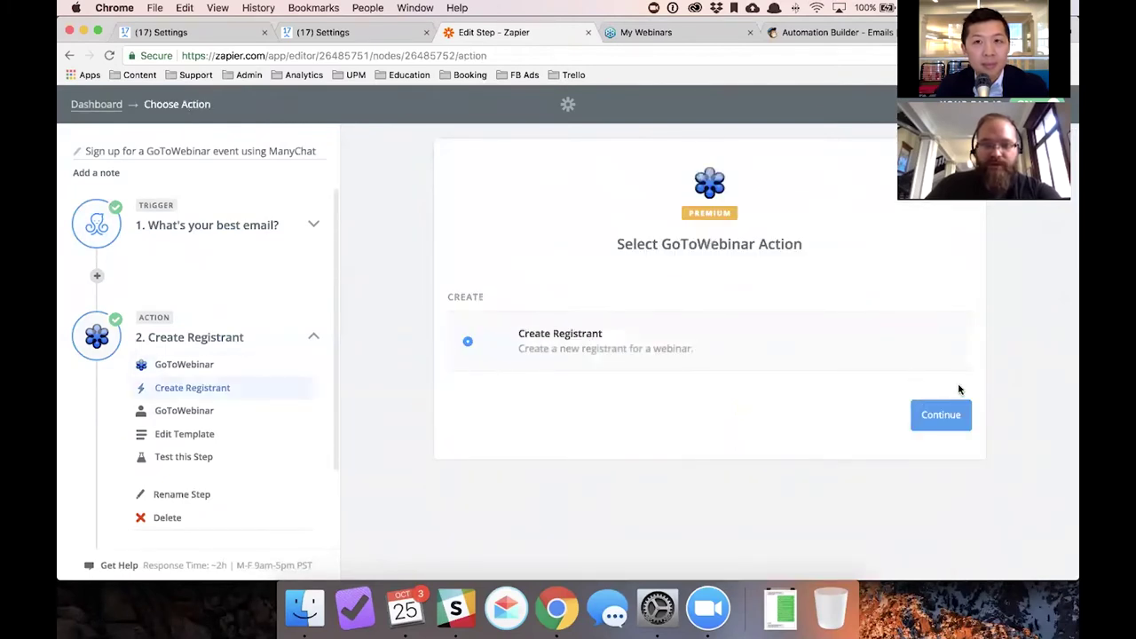
{"action": "left_click", "coordinate": [942, 414]}
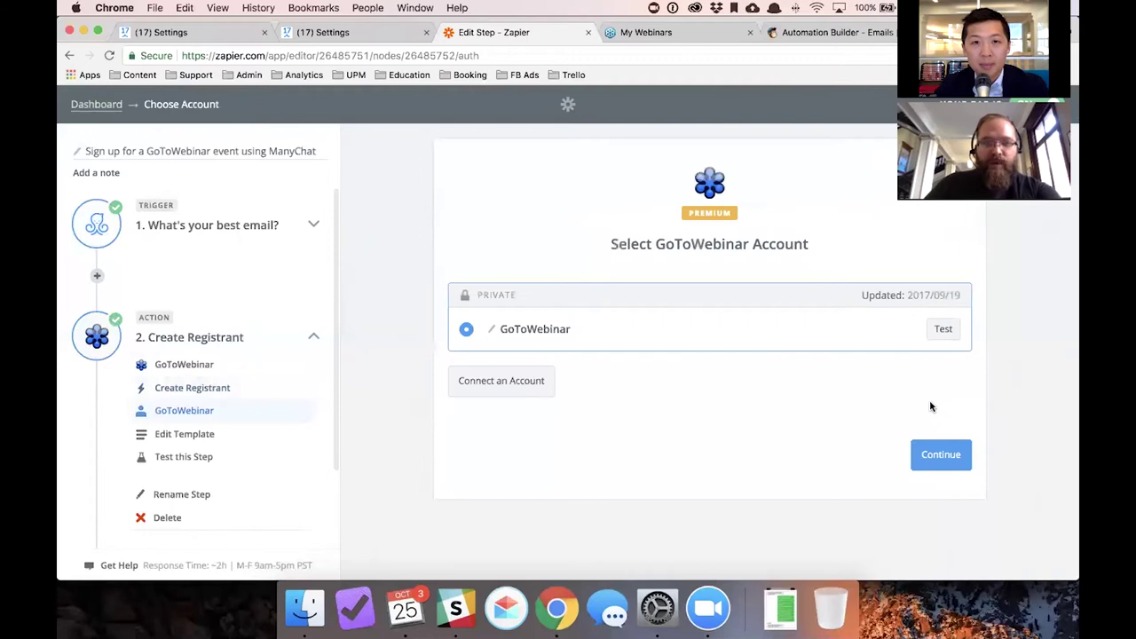
{"action": "left_click", "coordinate": [943, 457]}
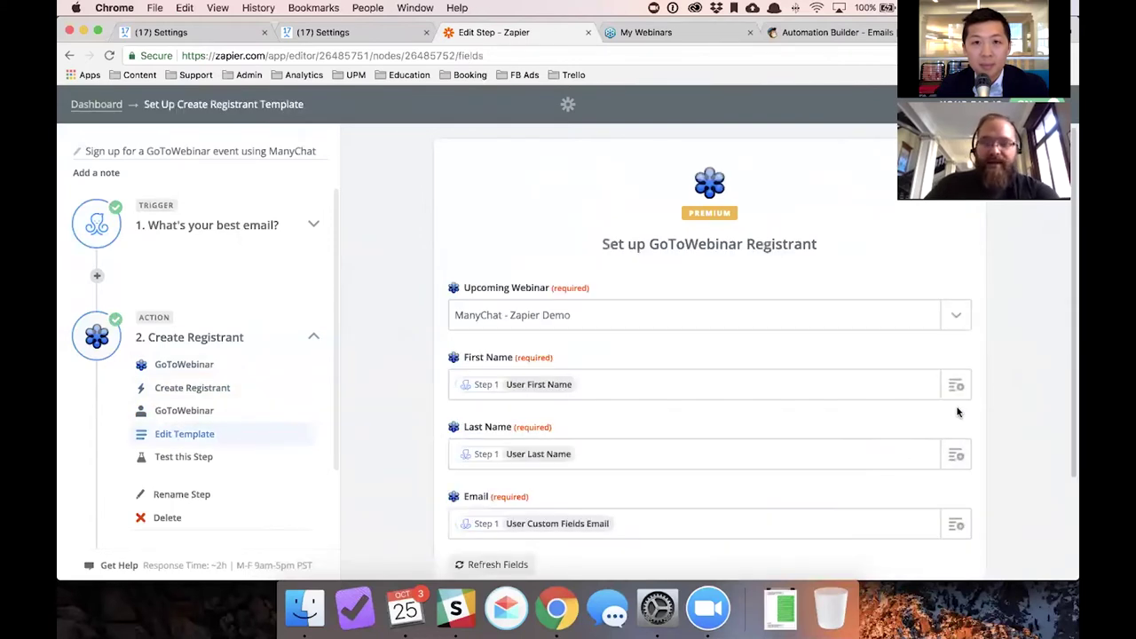
Map ManyChat first name, last name and custom-field email into the registrant fields, then continue
{"action": "scroll", "coordinate": [959, 399], "scroll_direction": "down", "scroll_amount": 1}
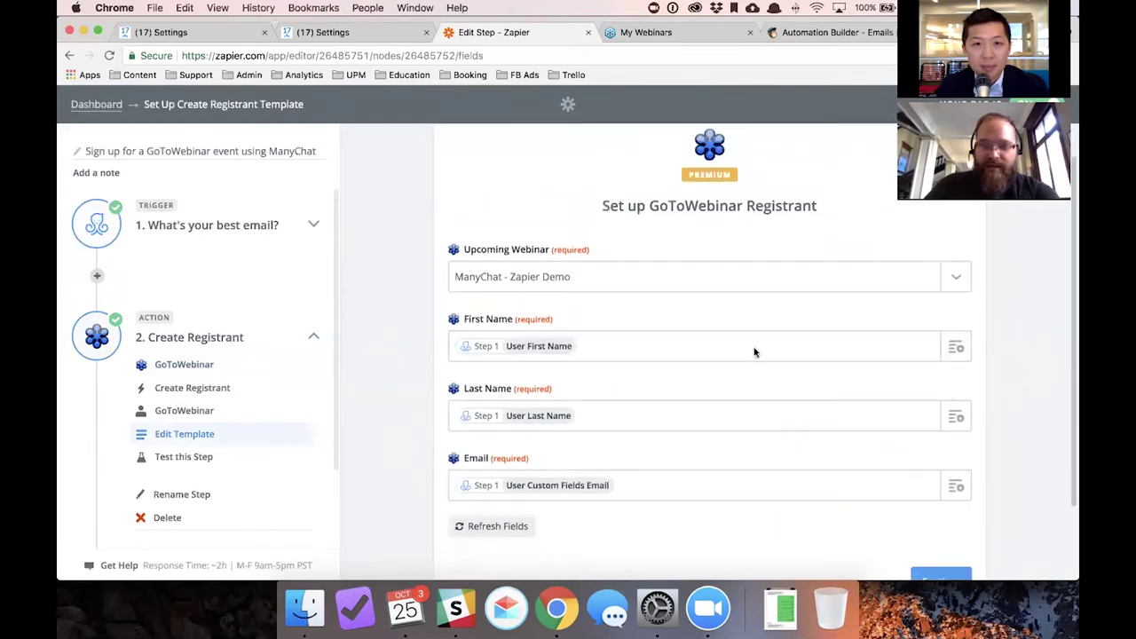
{"action": "left_click", "coordinate": [954, 349]}
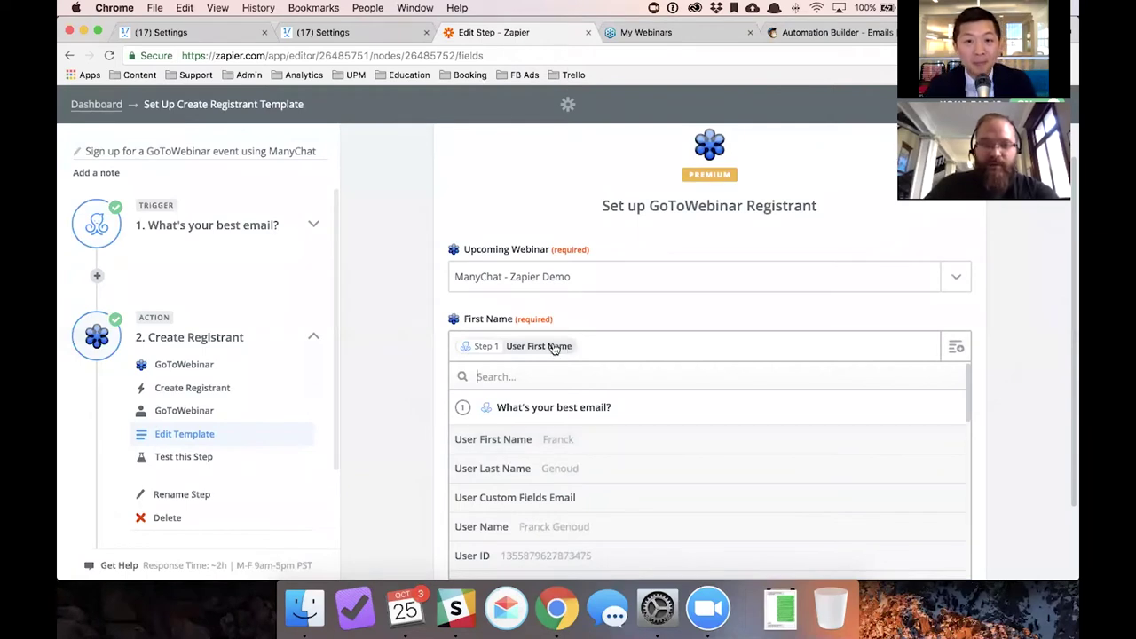
{"action": "left_click", "coordinate": [1030, 353]}
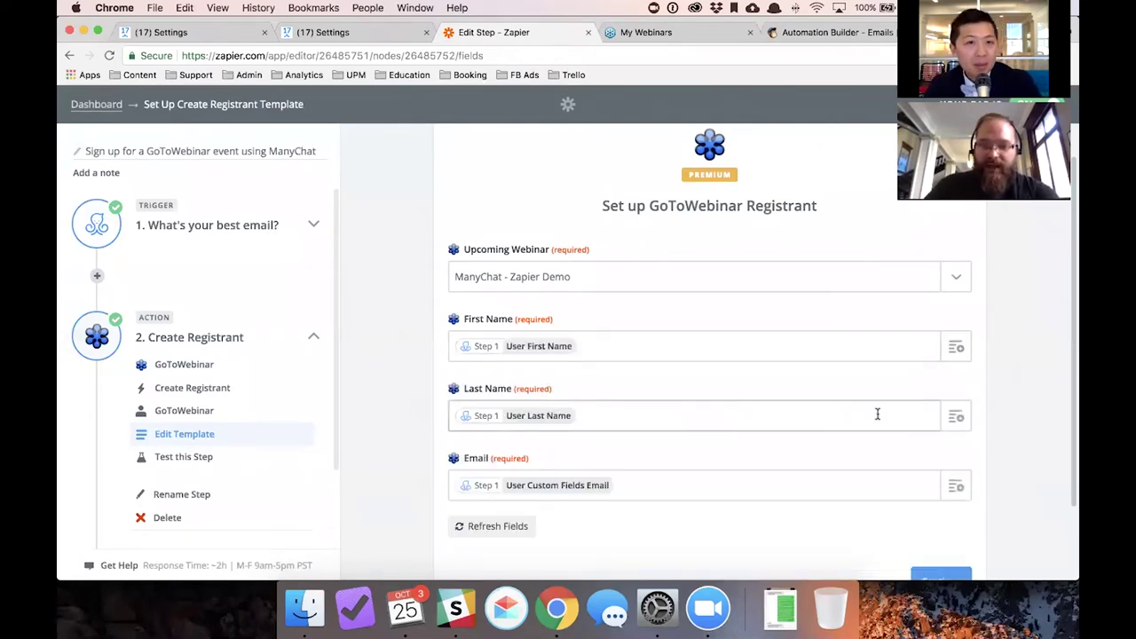
{"action": "left_click", "coordinate": [956, 417]}
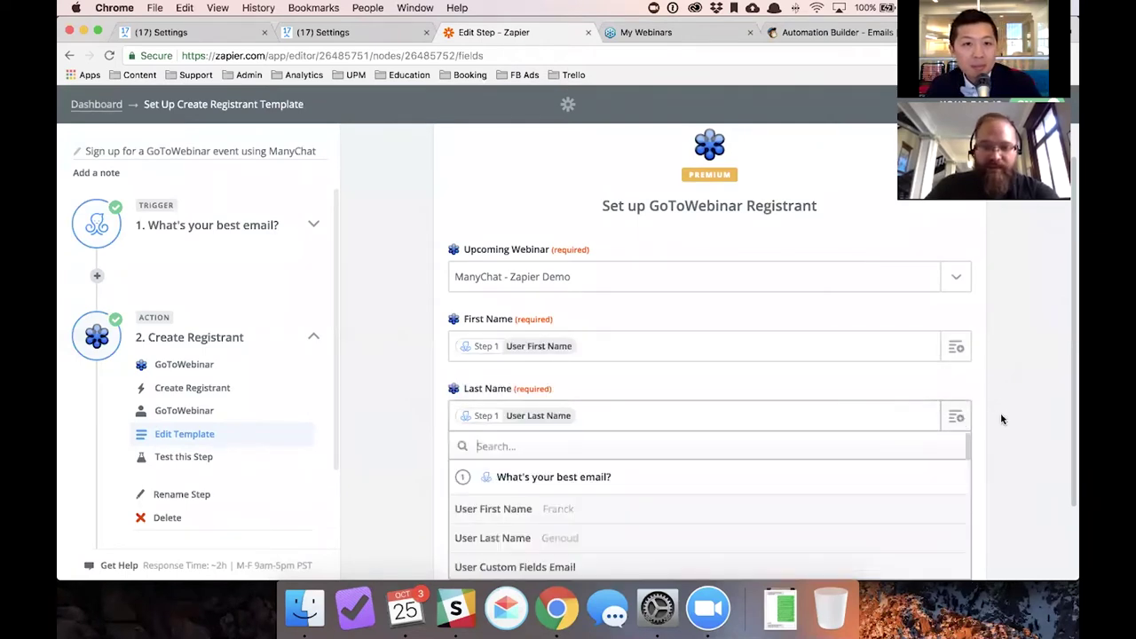
{"action": "left_click", "coordinate": [1027, 446]}
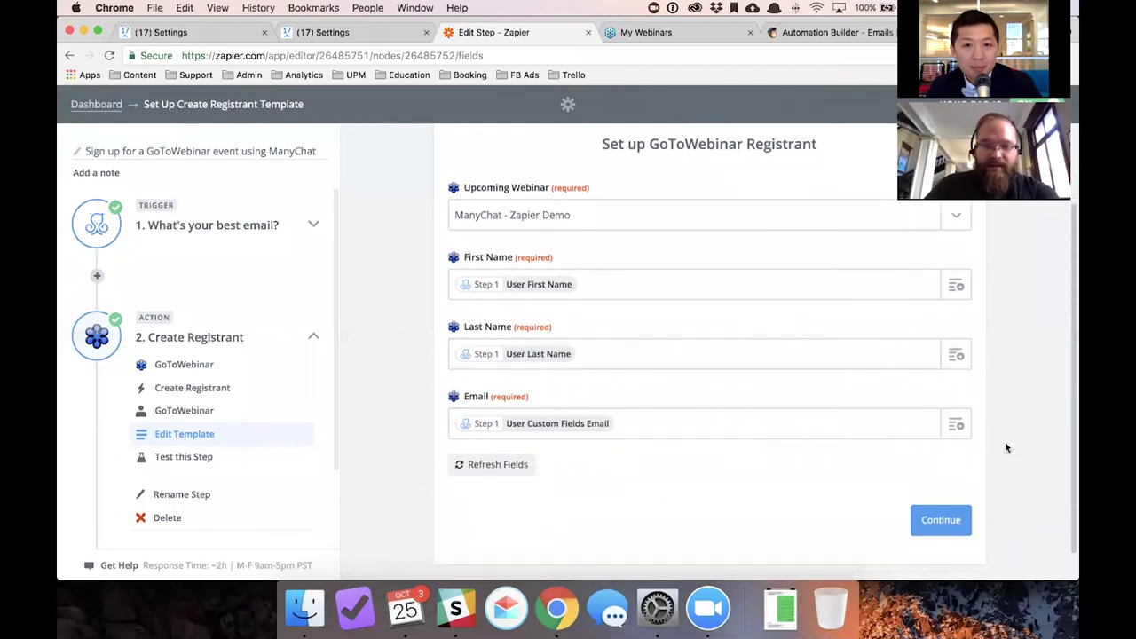
{"action": "left_click", "coordinate": [954, 431]}
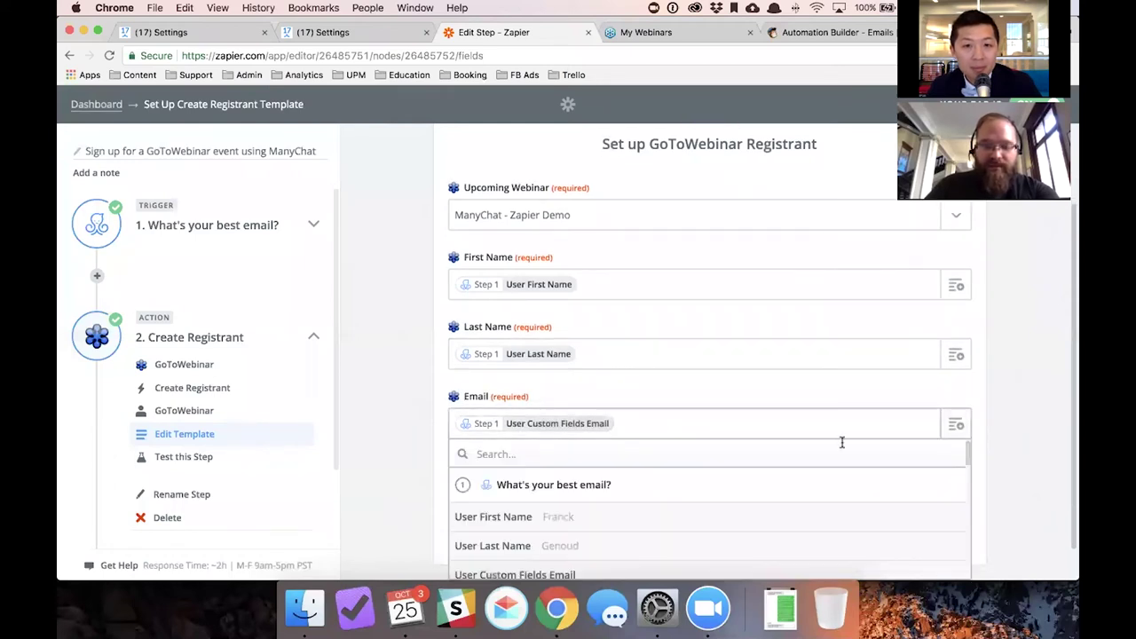
{"action": "scroll", "coordinate": [842, 444], "scroll_direction": "down", "scroll_amount": 2}
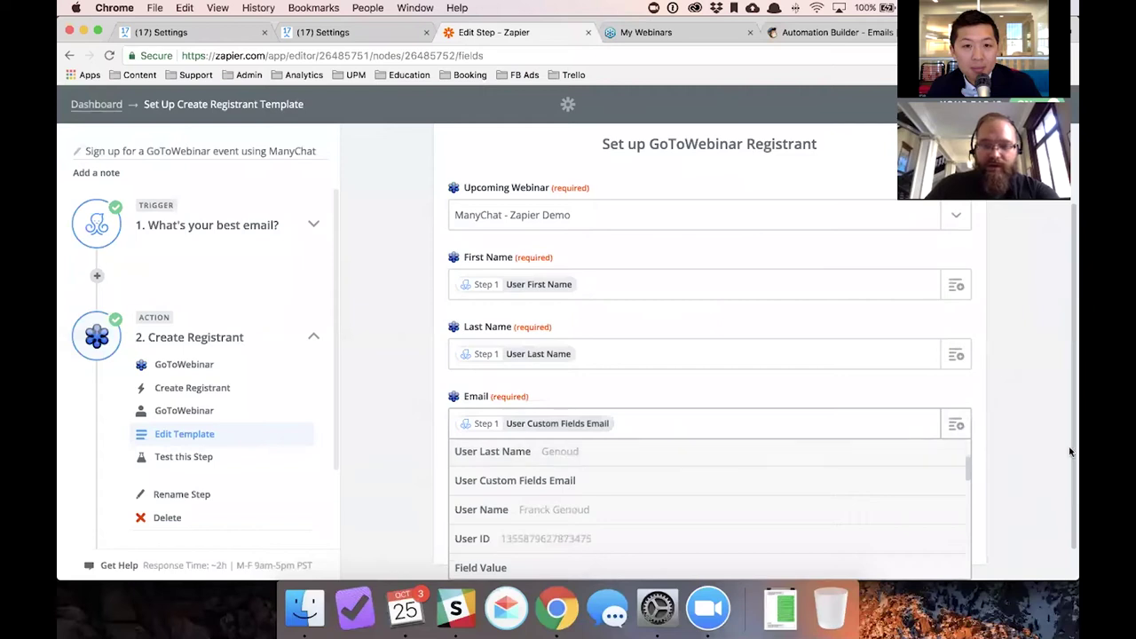
{"action": "left_click", "coordinate": [1031, 450]}
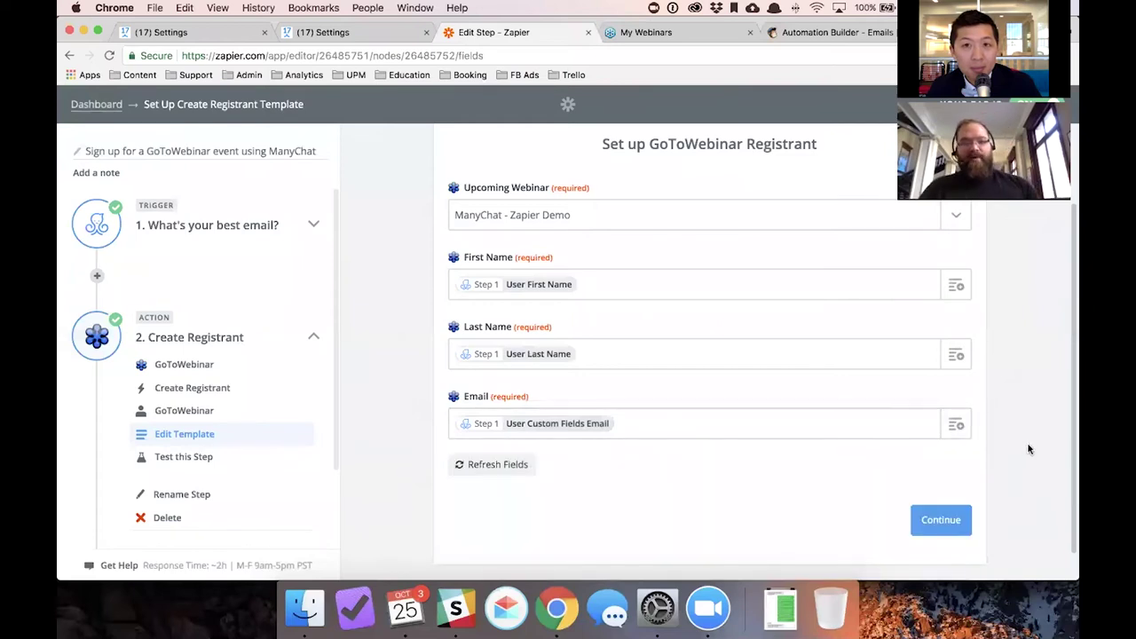
{"action": "left_click", "coordinate": [943, 520]}
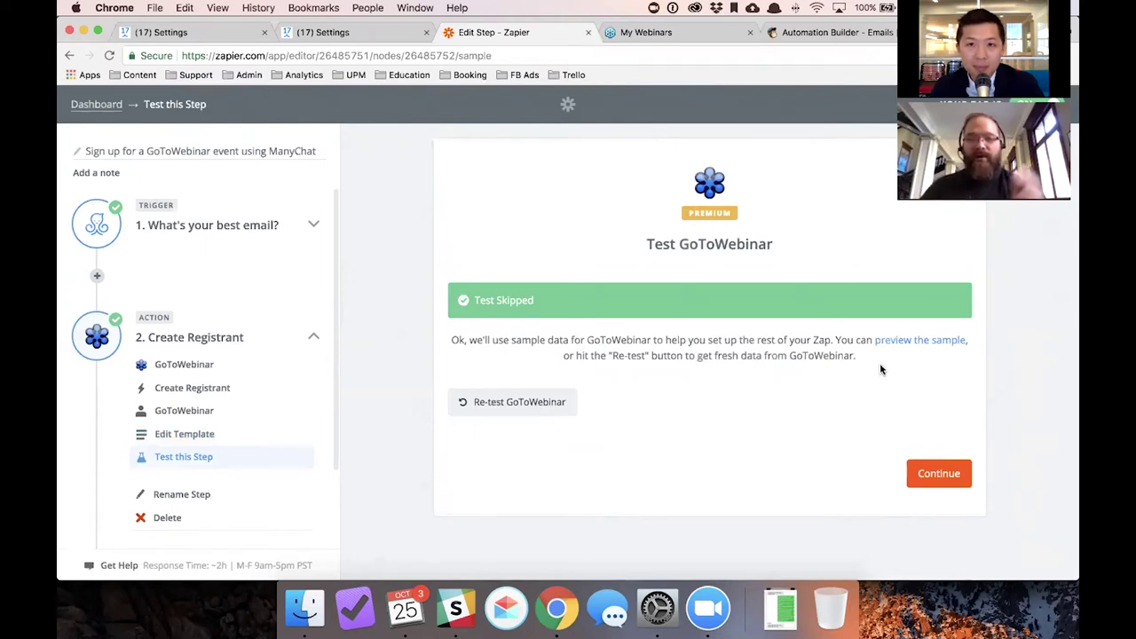
Skip the GoToWebinar test and finish the zap so it's switched on
{"action": "left_click", "coordinate": [941, 474]}
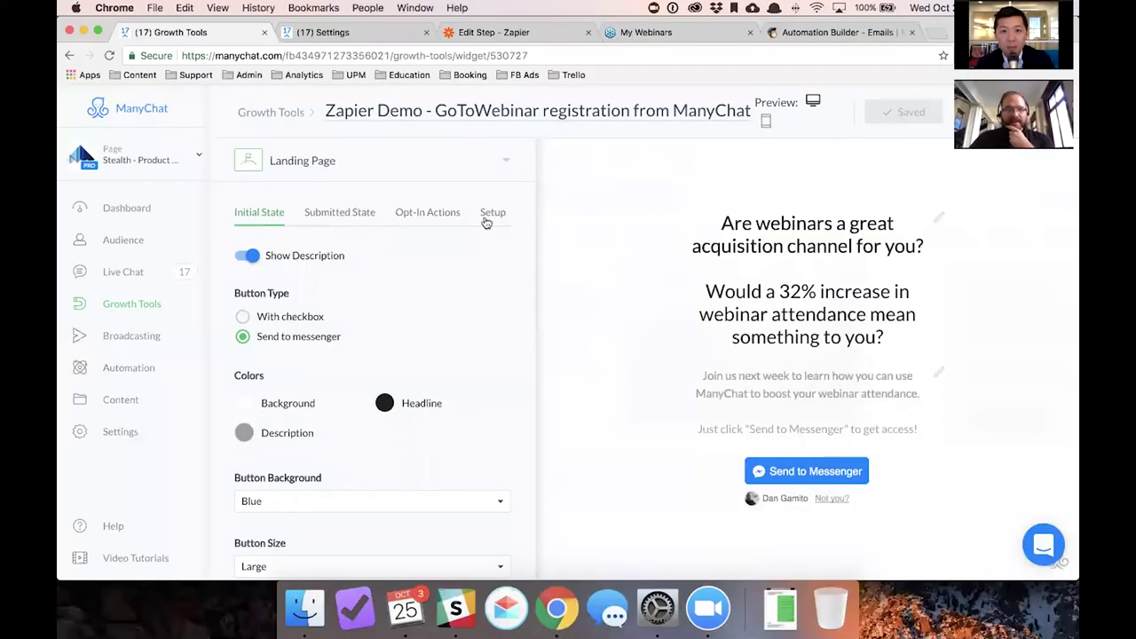
Copy the growth tool's landing page URL, then edit its Opt-In Message flow
{"action": "left_click", "coordinate": [490, 213]}
{"action": "left_click", "coordinate": [306, 305]}
{"action": "left_click", "coordinate": [250, 215]}
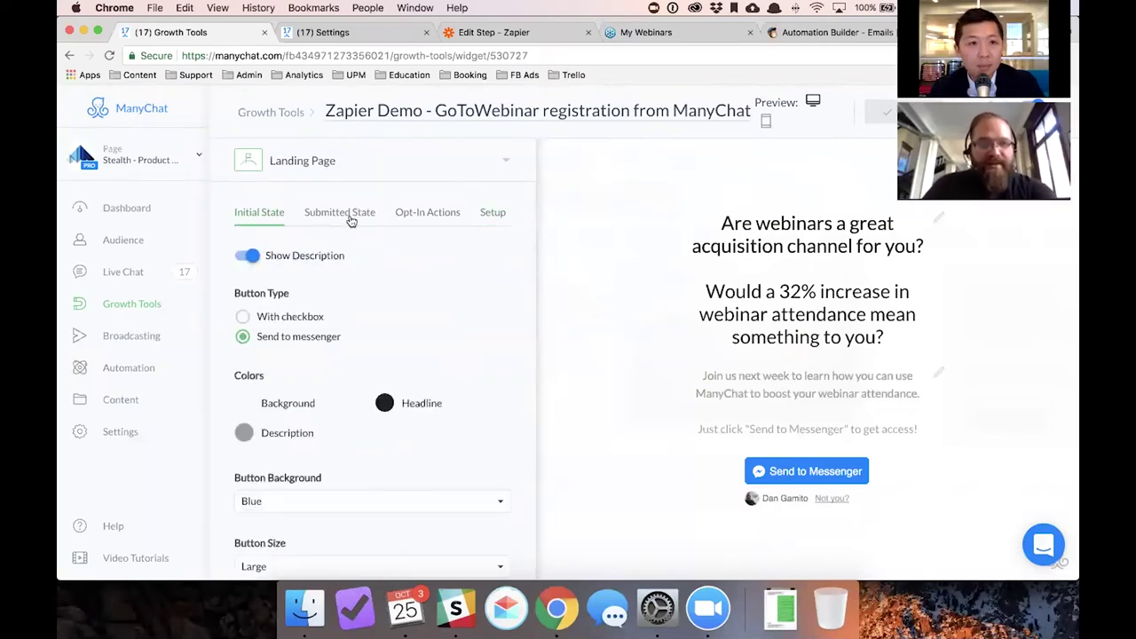
{"action": "left_click", "coordinate": [438, 218]}
{"action": "left_click", "coordinate": [418, 286]}
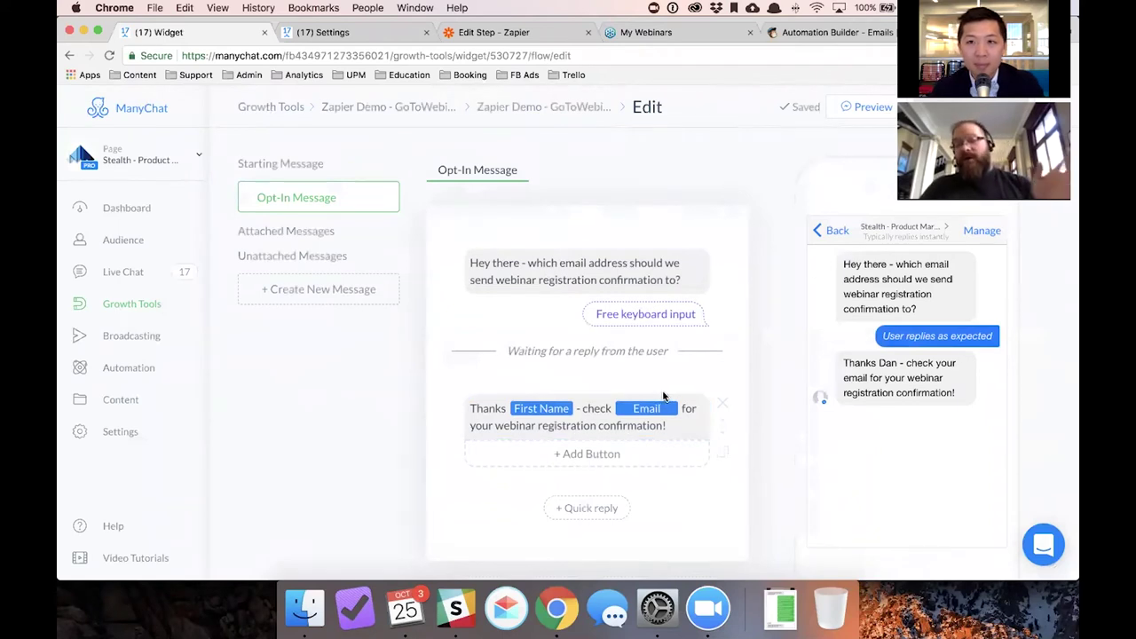
Add a User Input question with Email reply type below the thank-you message
{"action": "left_click", "coordinate": [661, 407]}
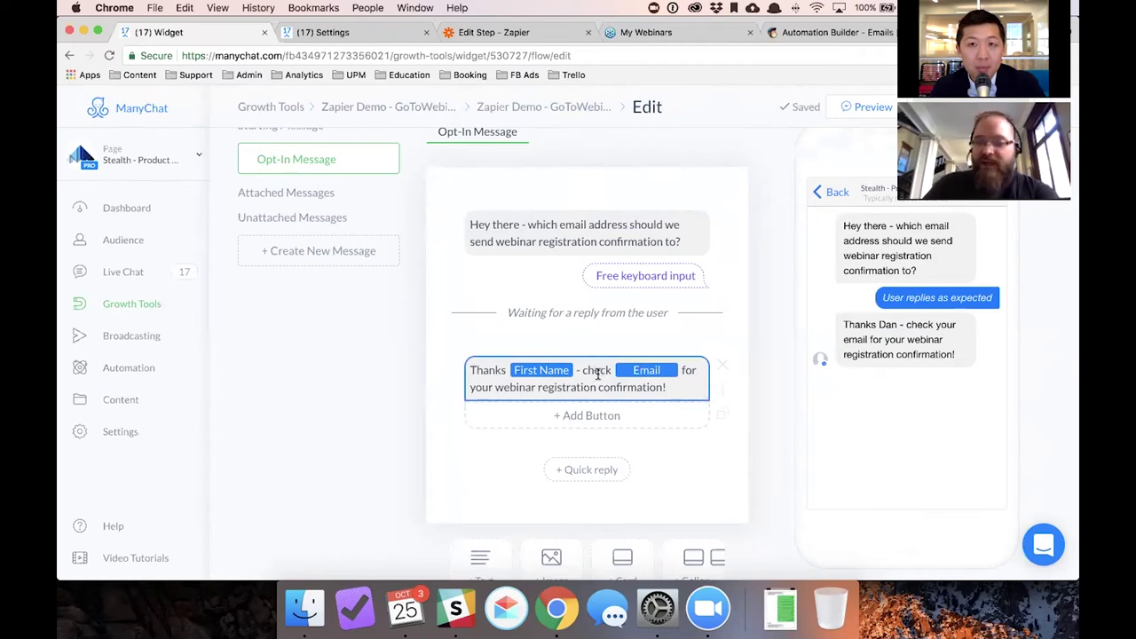
{"action": "scroll", "coordinate": [600, 372], "scroll_direction": "down", "scroll_amount": 3}
{"action": "scroll", "coordinate": [601, 378], "scroll_direction": "down", "scroll_amount": 1}
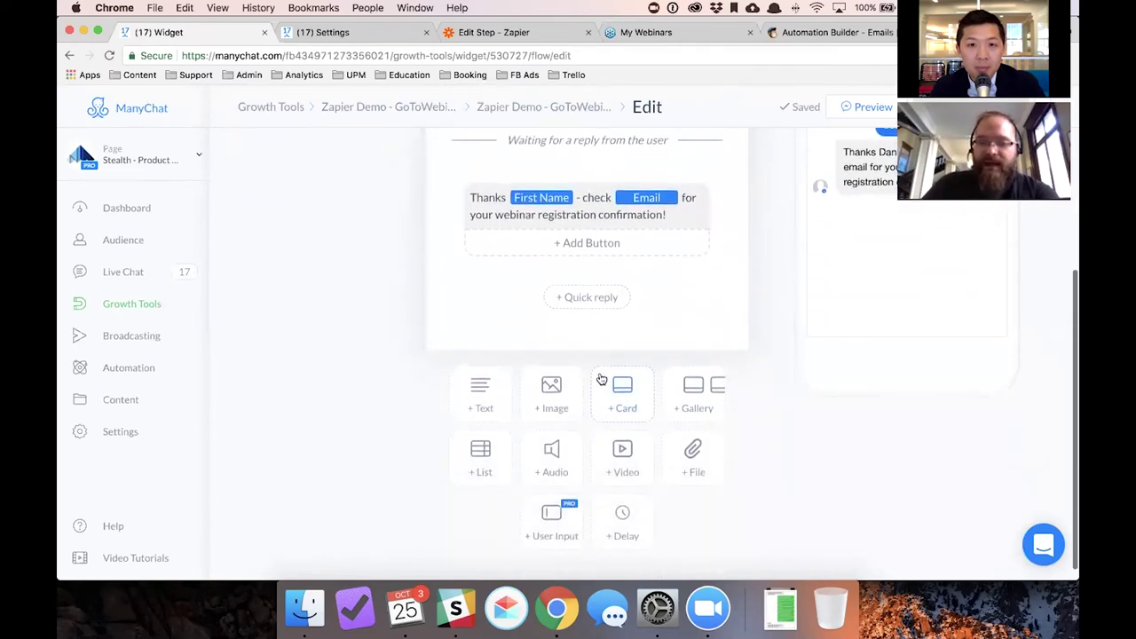
{"action": "left_click", "coordinate": [567, 512]}
{"action": "left_click", "coordinate": [588, 320]}
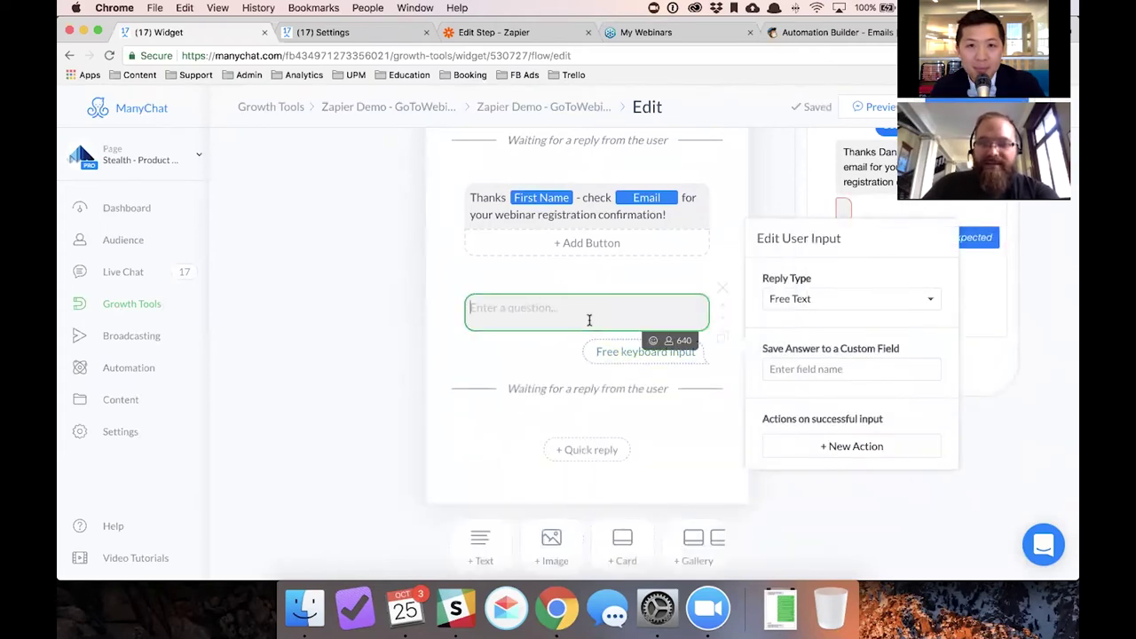
{"action": "left_click", "coordinate": [801, 301]}
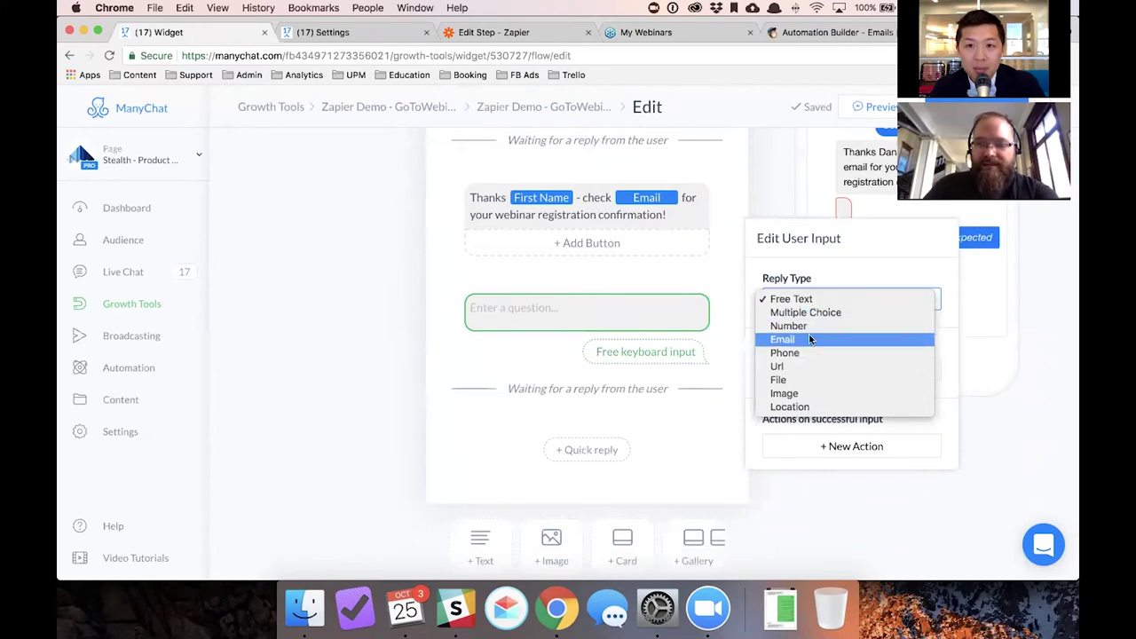
{"action": "key", "text": "Escape"}
{"action": "key", "text": "e"}
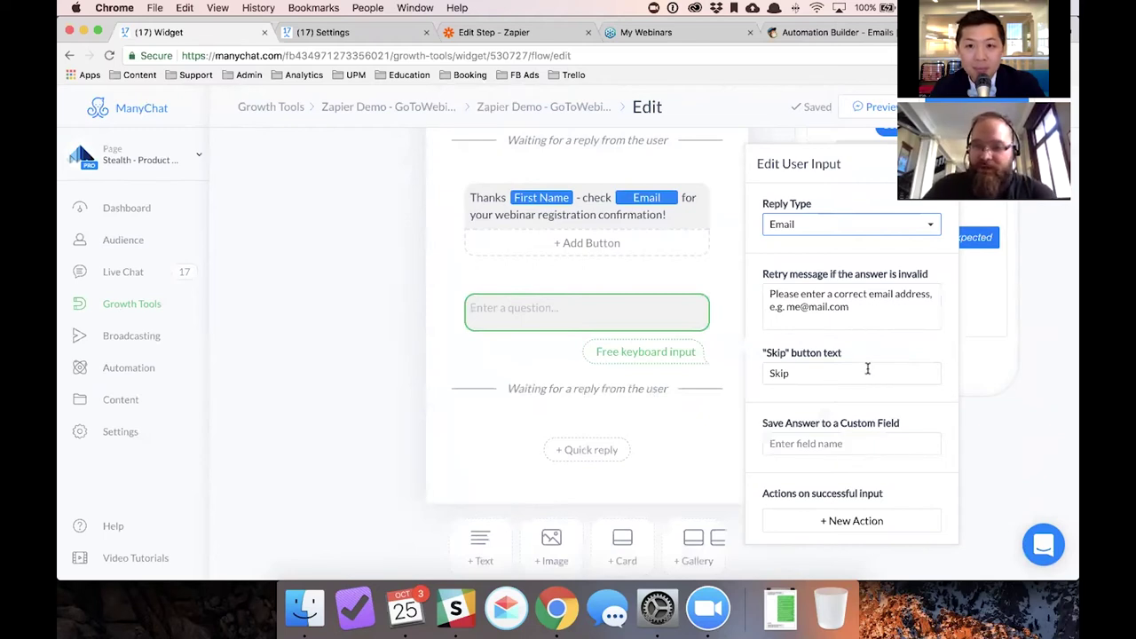
{"action": "left_click", "coordinate": [877, 446]}
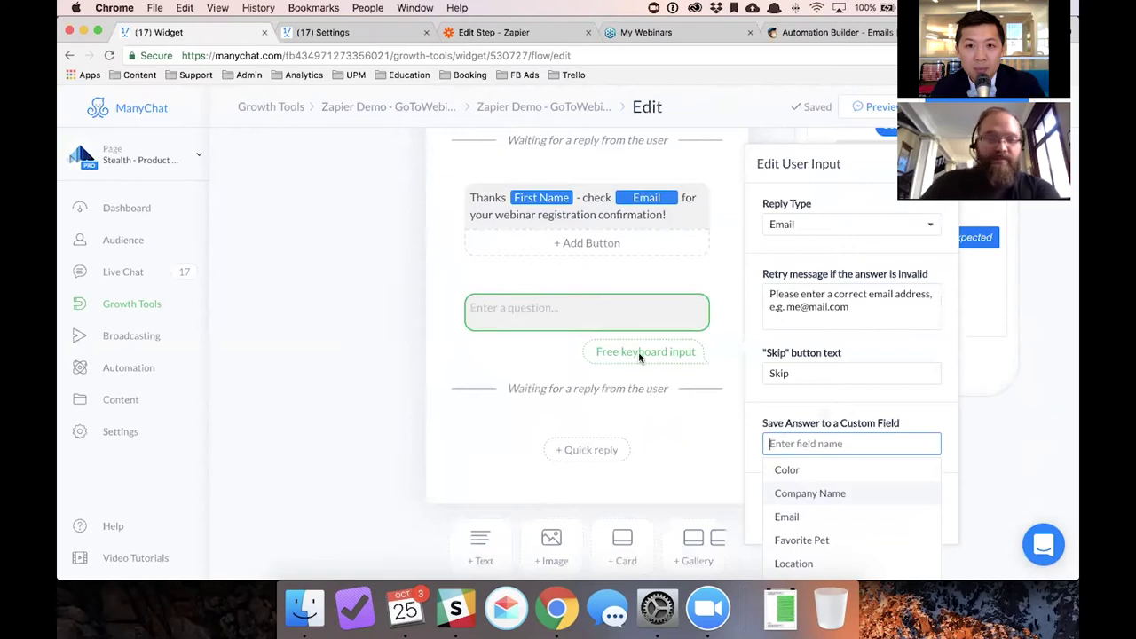
{"action": "left_click", "coordinate": [671, 405]}
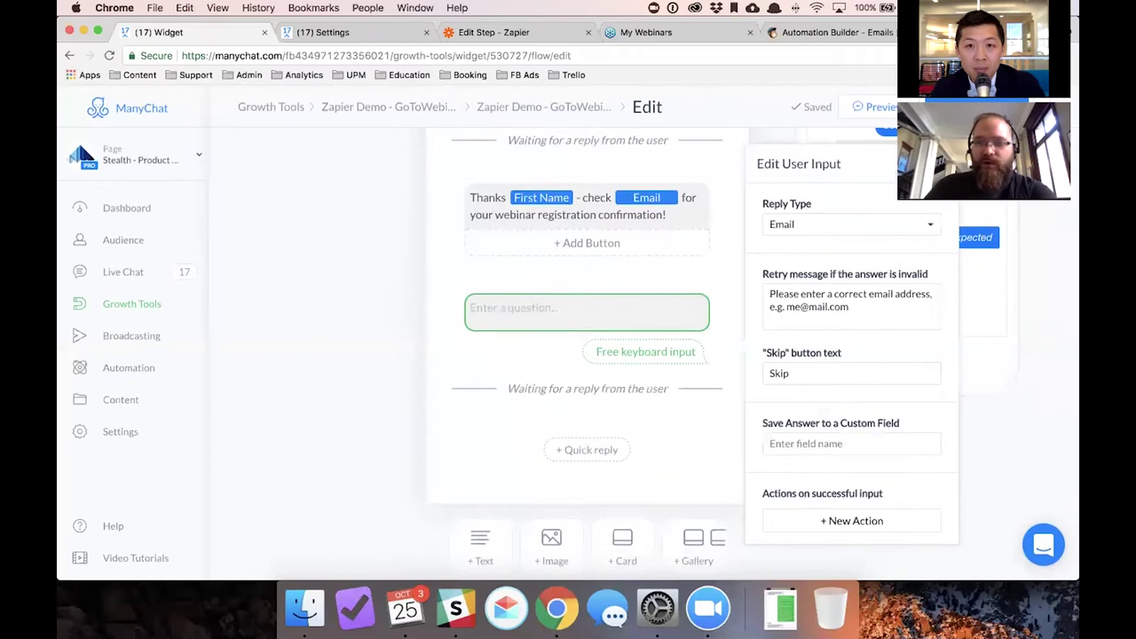
{"action": "left_click", "coordinate": [671, 430]}
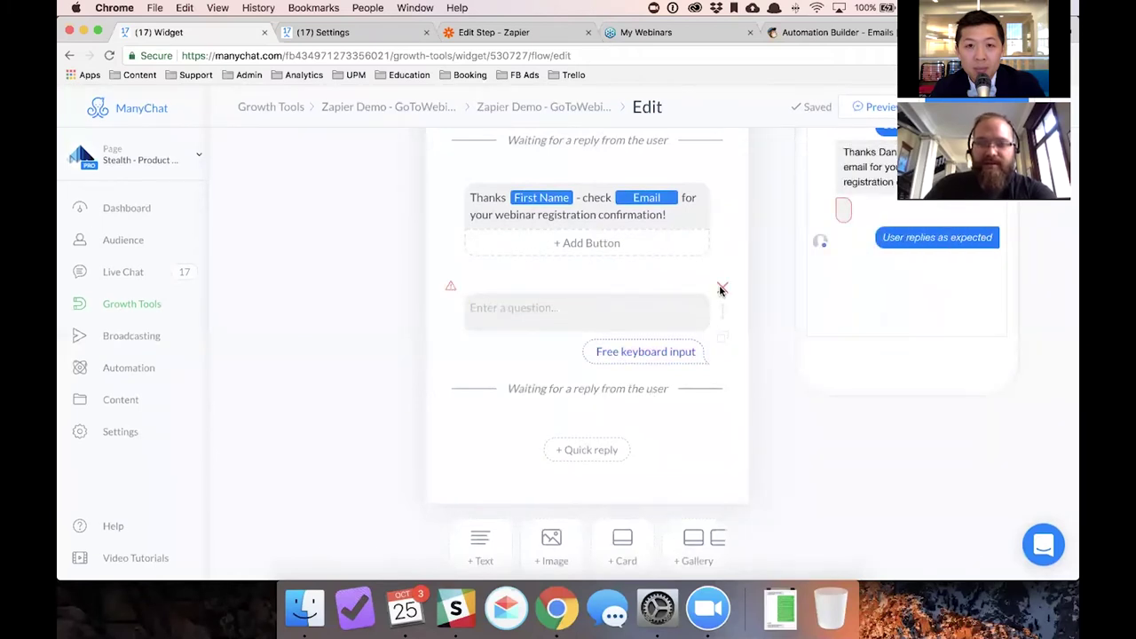
Delete the empty User Input email question and go back to the GoToWebinar registration growth tool
{"action": "left_click", "coordinate": [720, 288]}
{"action": "left_click", "coordinate": [675, 196]}
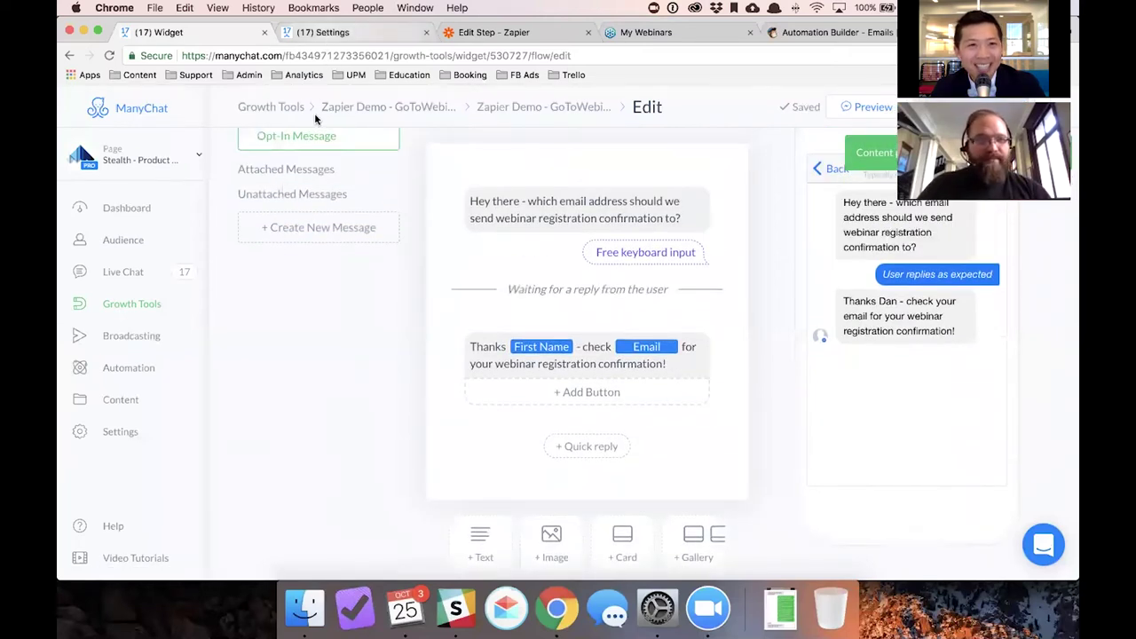
{"action": "scroll", "coordinate": [363, 156], "scroll_direction": "up", "scroll_amount": 2}
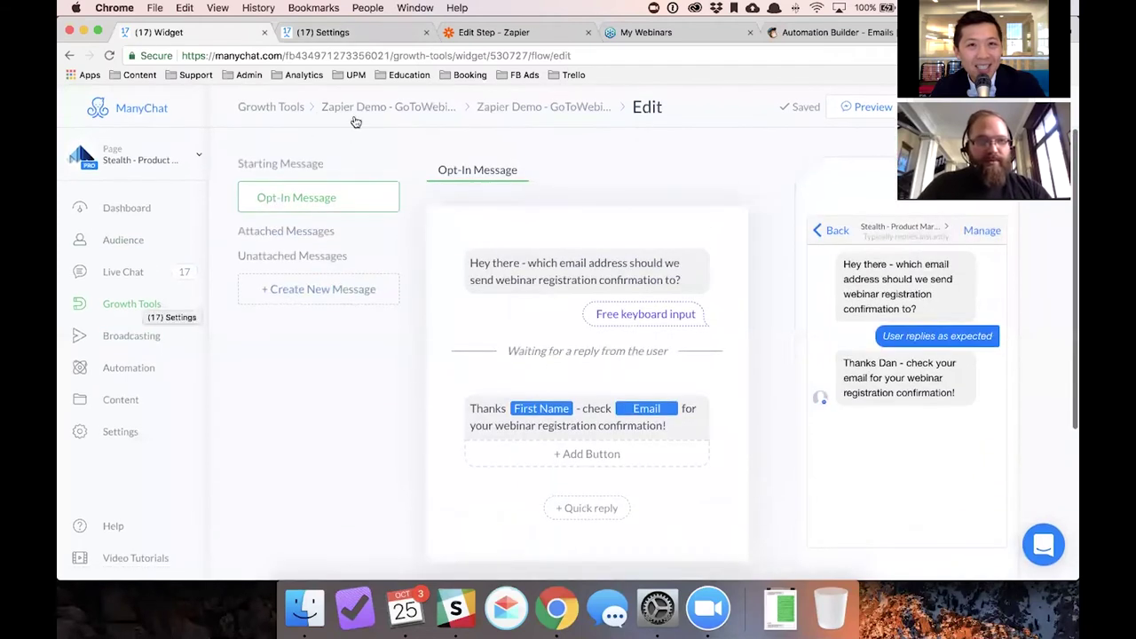
{"action": "left_click", "coordinate": [372, 108]}
Copy the growth tool's landing page URL from Setup, then view its Opt-In Actions
{"action": "left_click", "coordinate": [492, 213]}
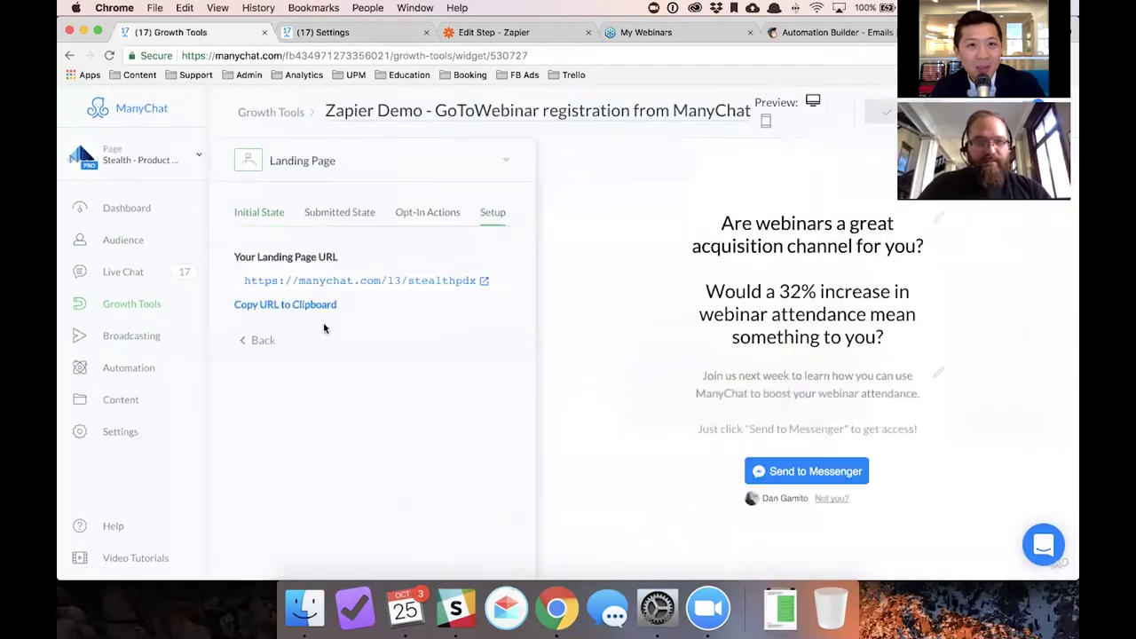
{"action": "left_click", "coordinate": [278, 305]}
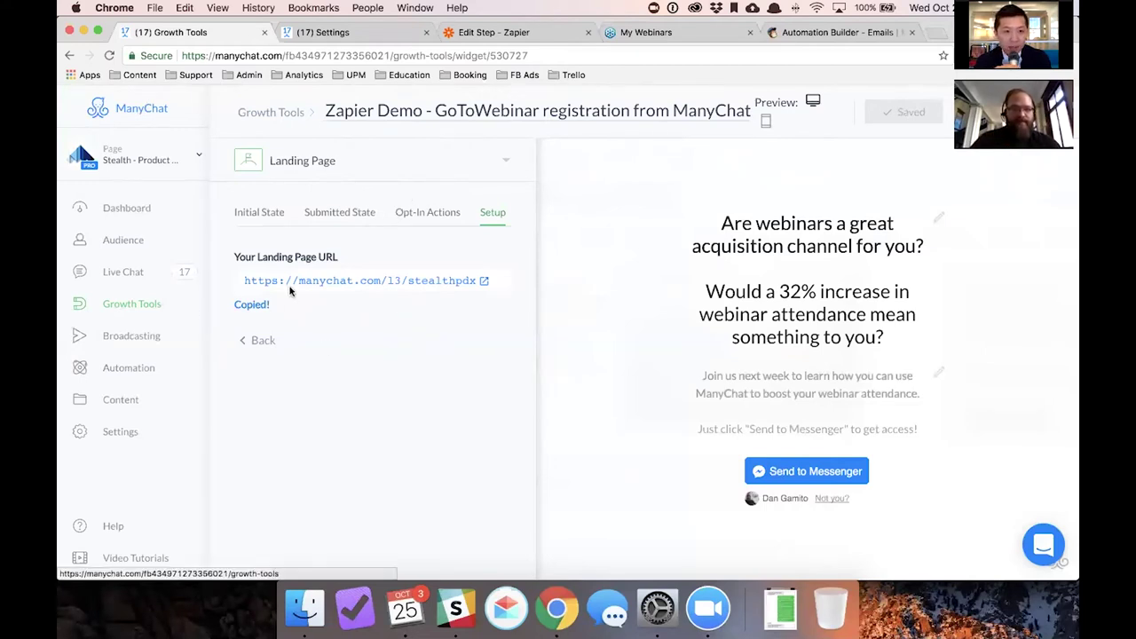
{"action": "left_click", "coordinate": [411, 222]}
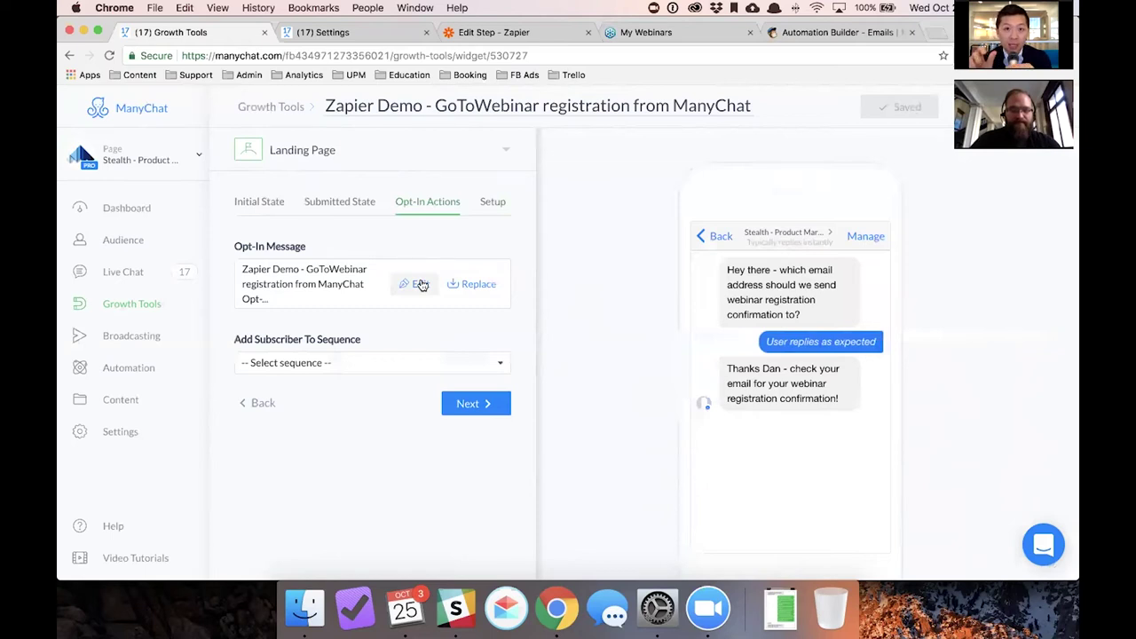
Delete the stray 'Invalid var' tag after the thank-you message in the opt-in reply
{"action": "left_click", "coordinate": [421, 284]}
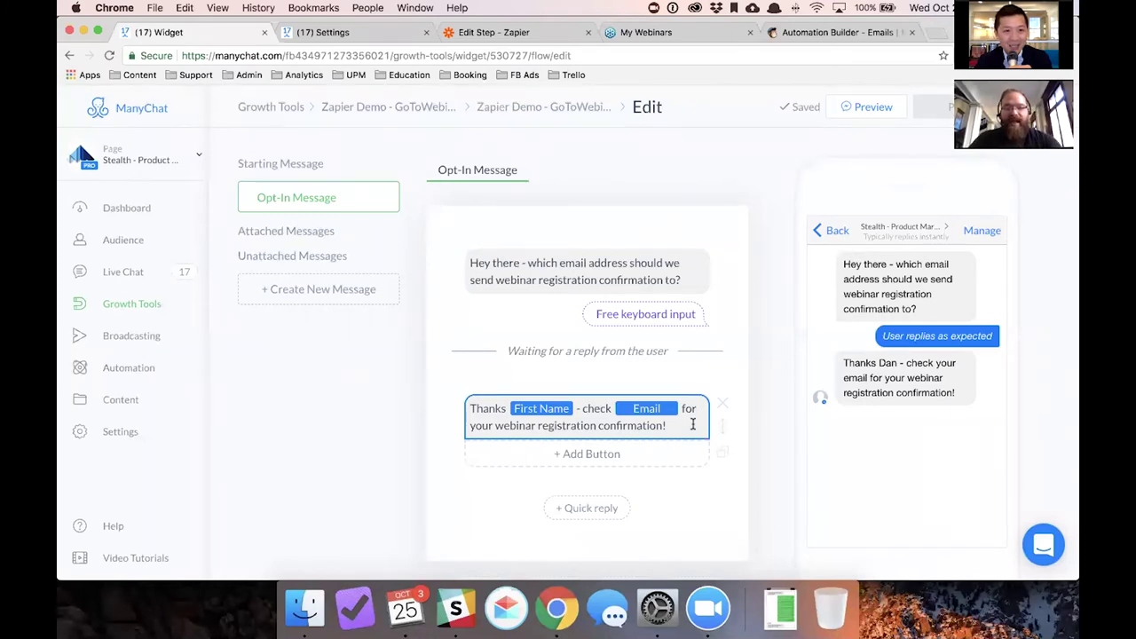
{"action": "left_click", "coordinate": [675, 424]}
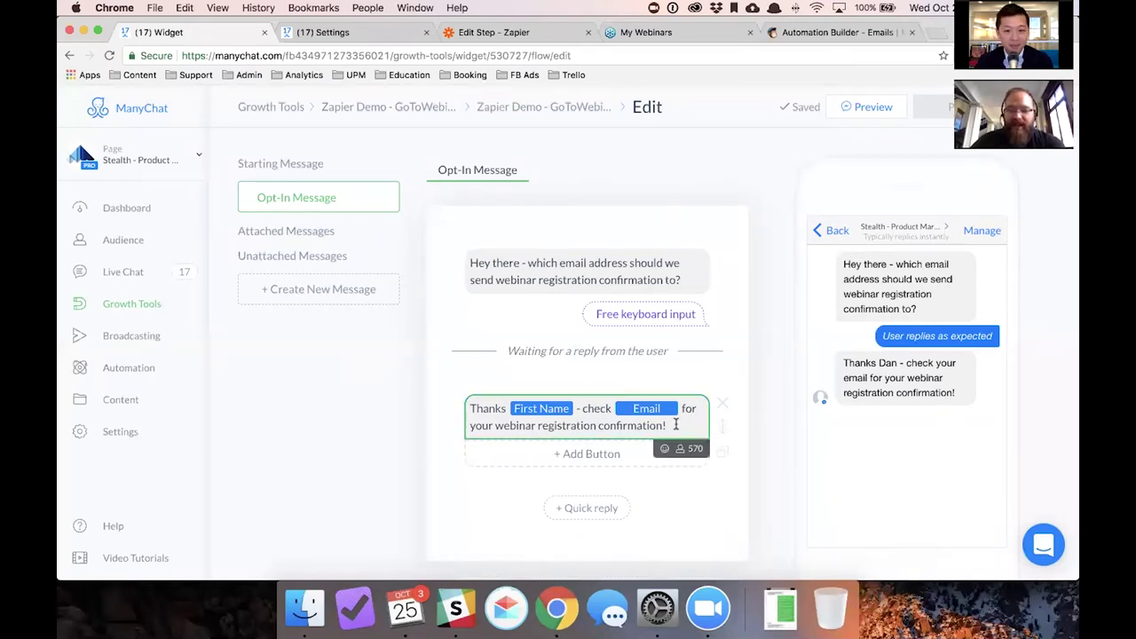
{"action": "key", "text": "Return"}
{"action": "key", "text": "Return"}
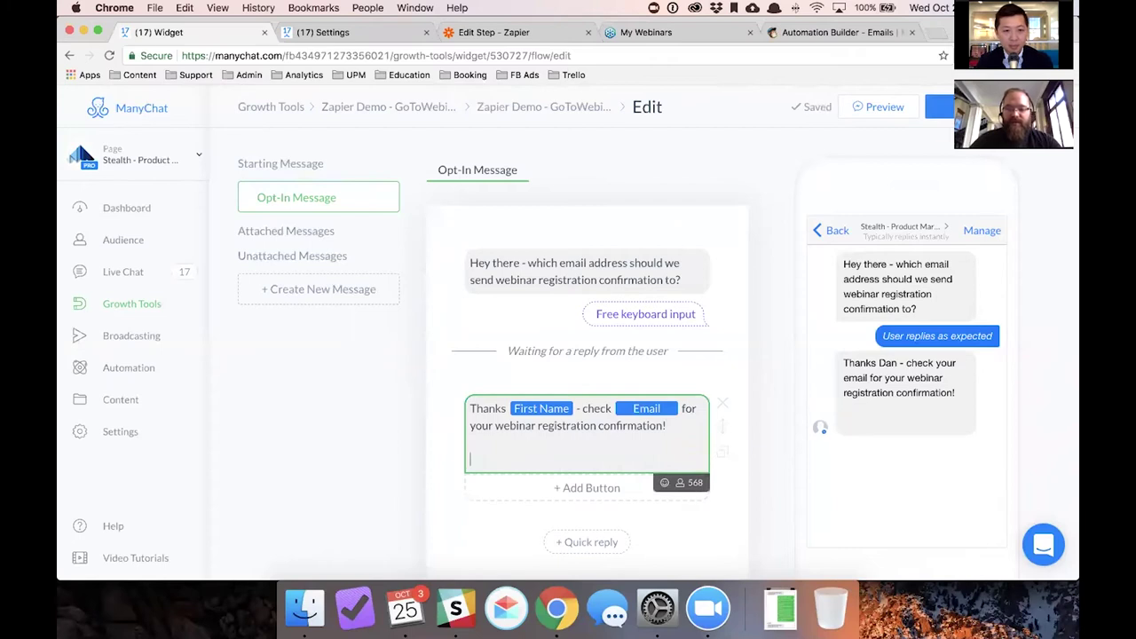
{"action": "type", "text": "{{"}
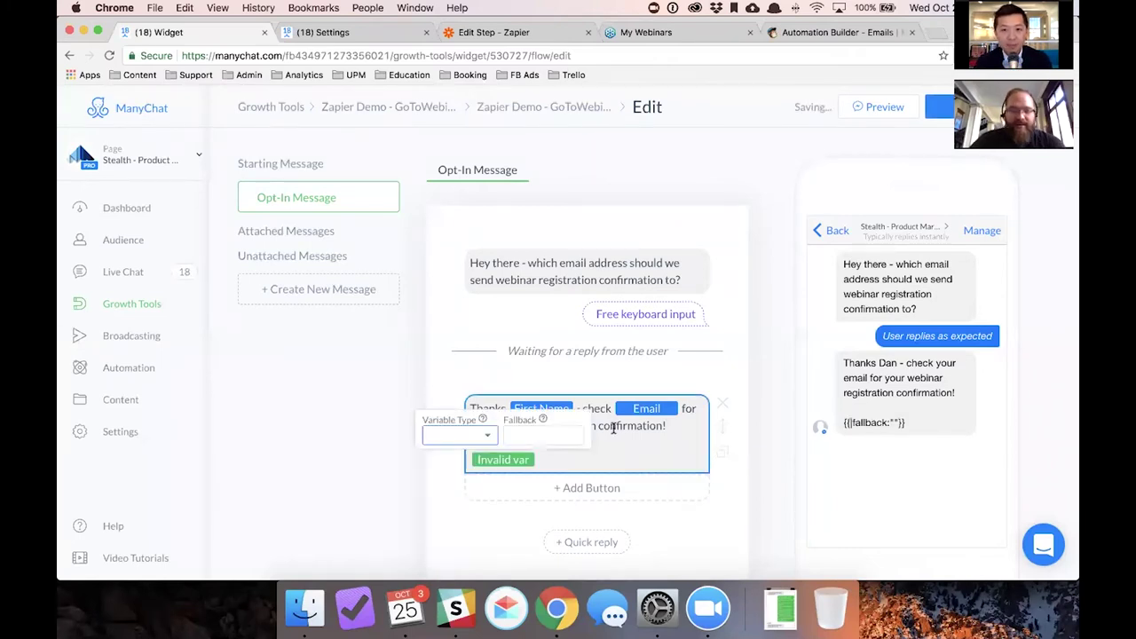
{"action": "left_click", "coordinate": [476, 436]}
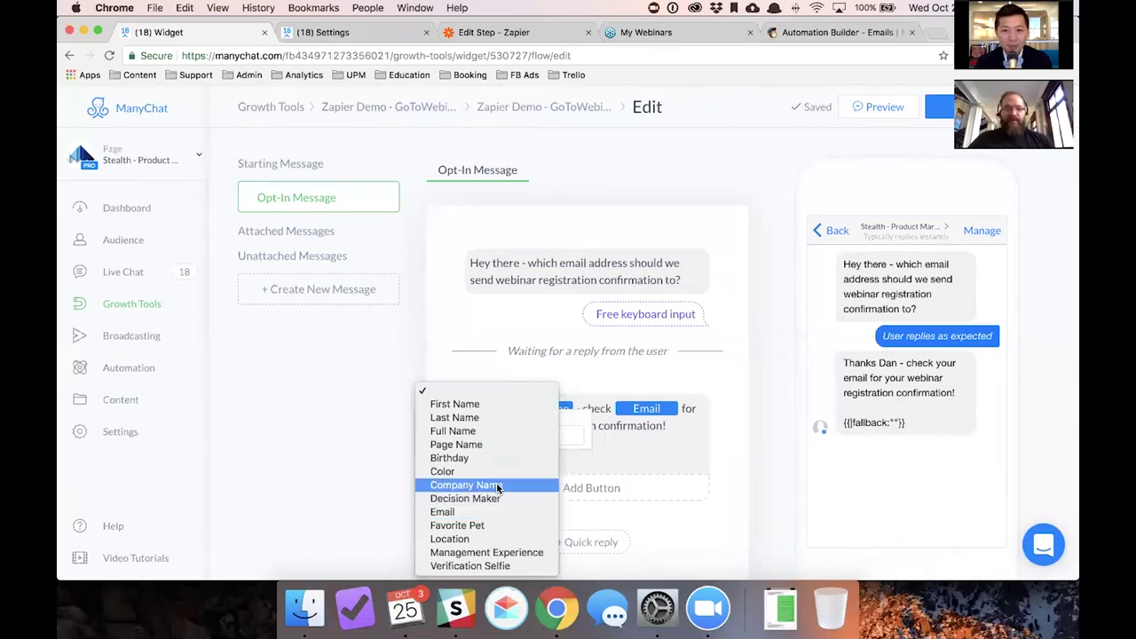
{"action": "left_click", "coordinate": [631, 457]}
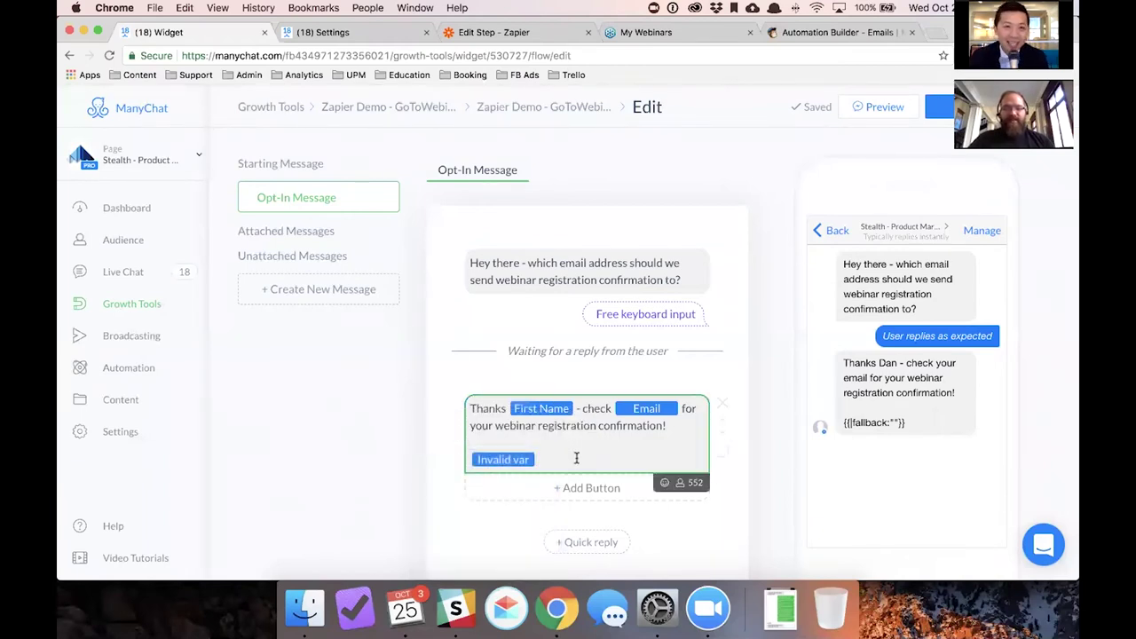
{"action": "key", "text": "BackSpace"}
{"action": "key", "text": "BackSpace"}
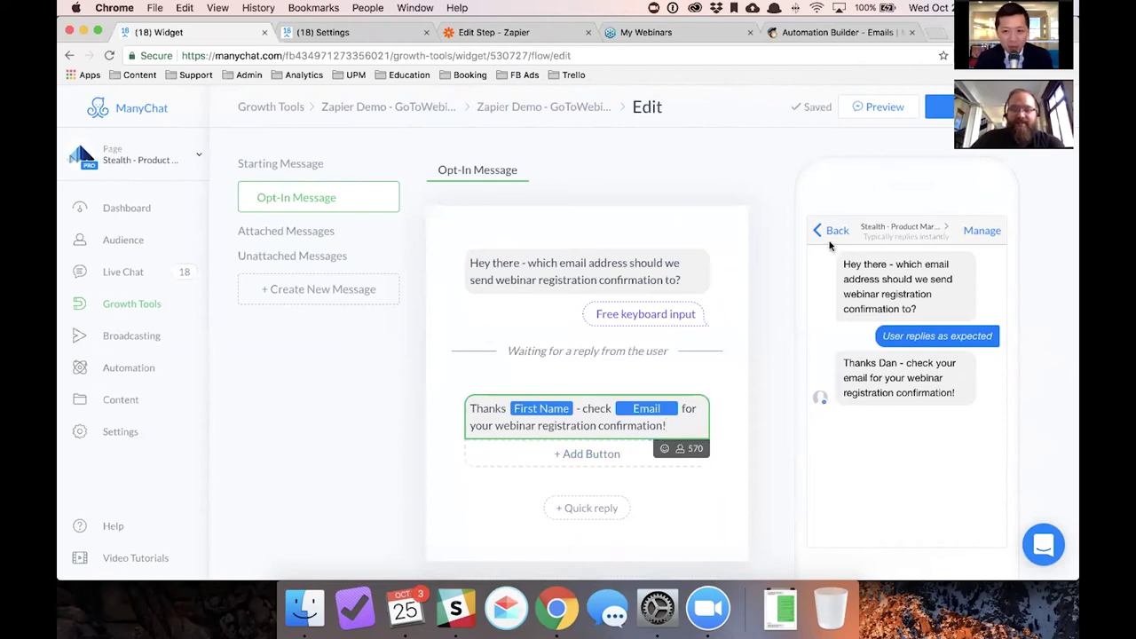
Publish the growth tool's edited opt-in message flow
{"action": "left_click", "coordinate": [937, 107]}
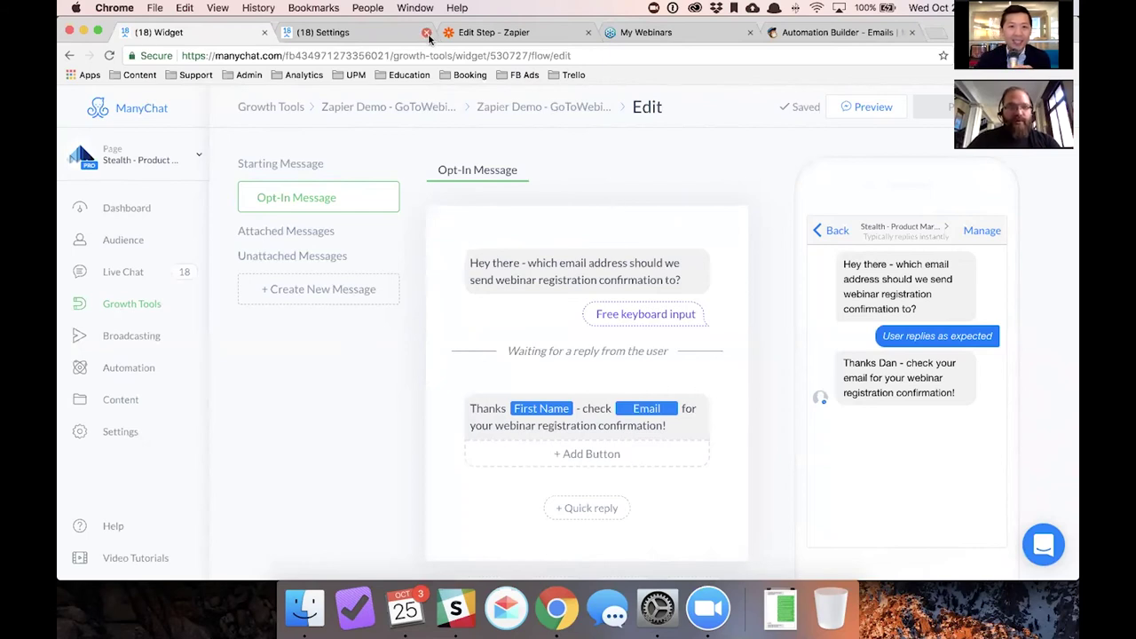
Turn off the GoToWebinar sign-up zap on the Zapier dashboard
{"action": "left_click", "coordinate": [488, 32]}
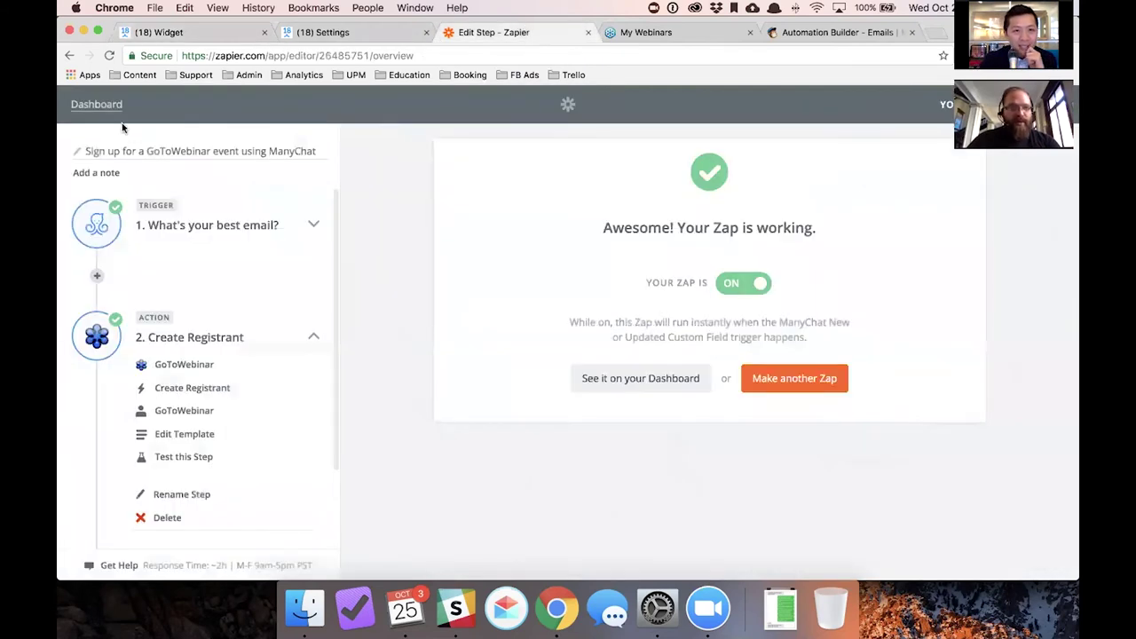
{"action": "left_click", "coordinate": [102, 107]}
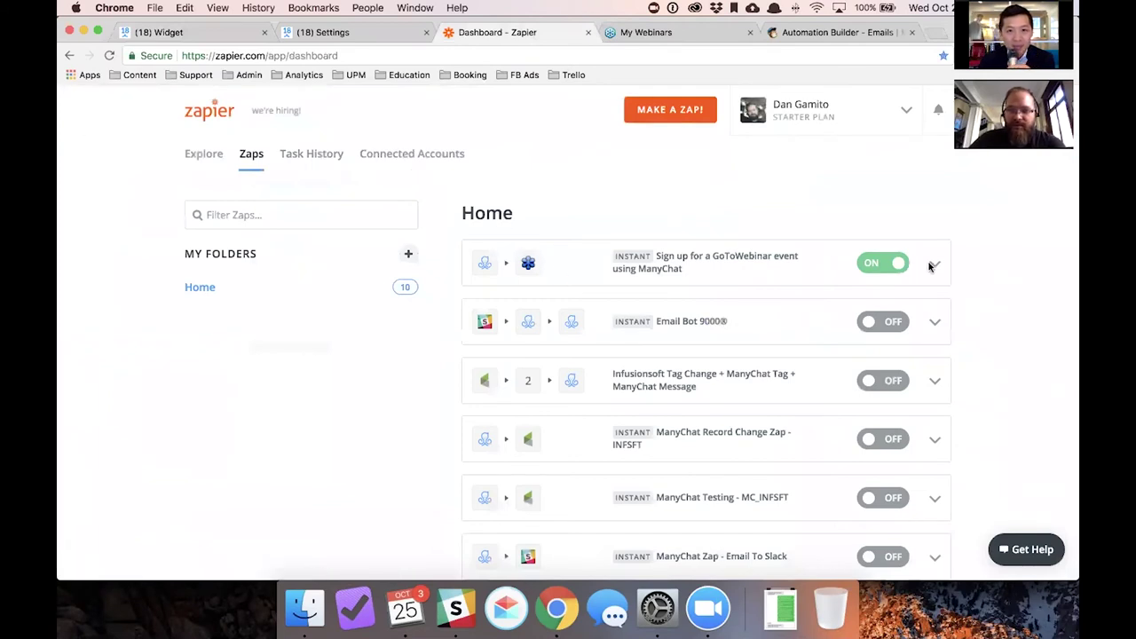
{"action": "left_click", "coordinate": [901, 267]}
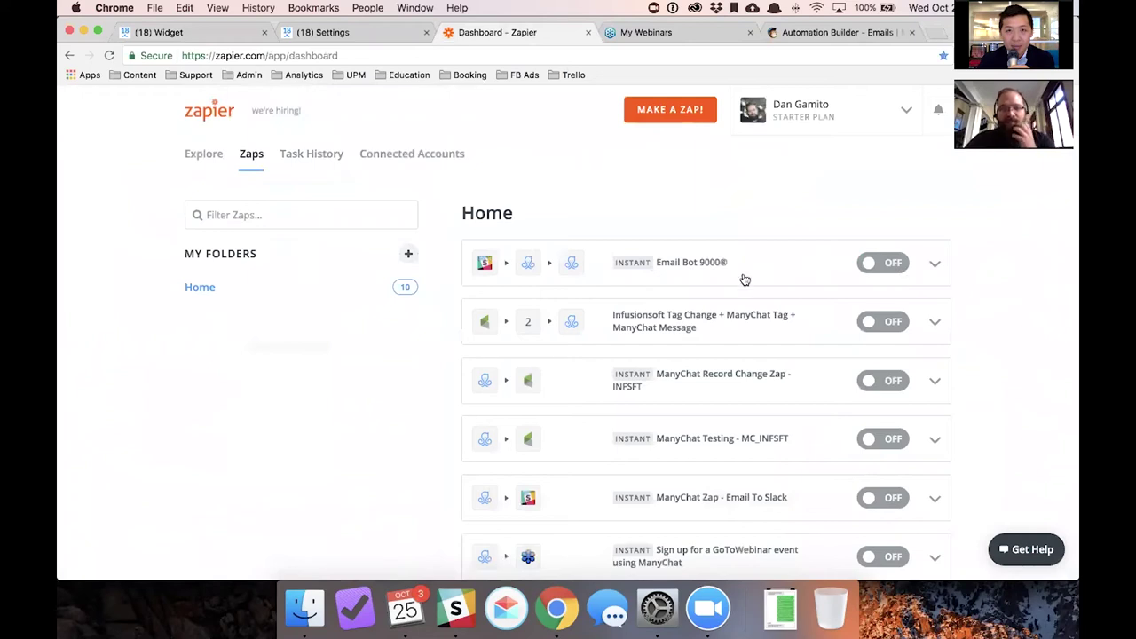
Turn on the ManyChat-to-MailBlimp email zap in the Home folder list
{"action": "scroll", "coordinate": [755, 277], "scroll_direction": "down", "scroll_amount": 10}
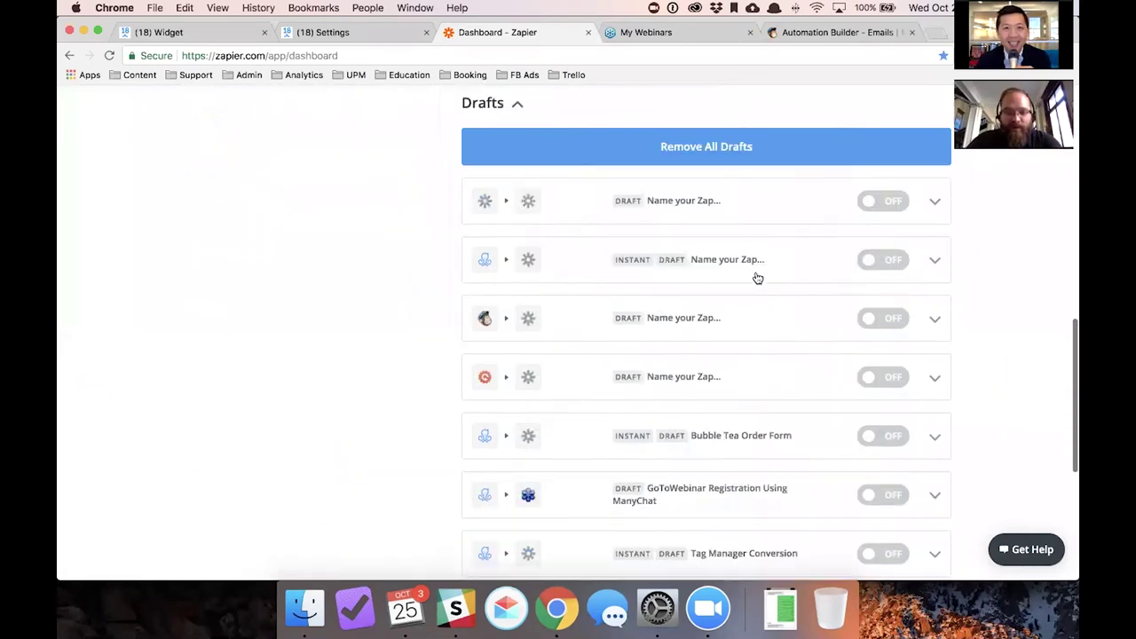
{"action": "scroll", "coordinate": [754, 282], "scroll_direction": "down", "scroll_amount": 3}
{"action": "scroll", "coordinate": [760, 258], "scroll_direction": "up", "scroll_amount": 15}
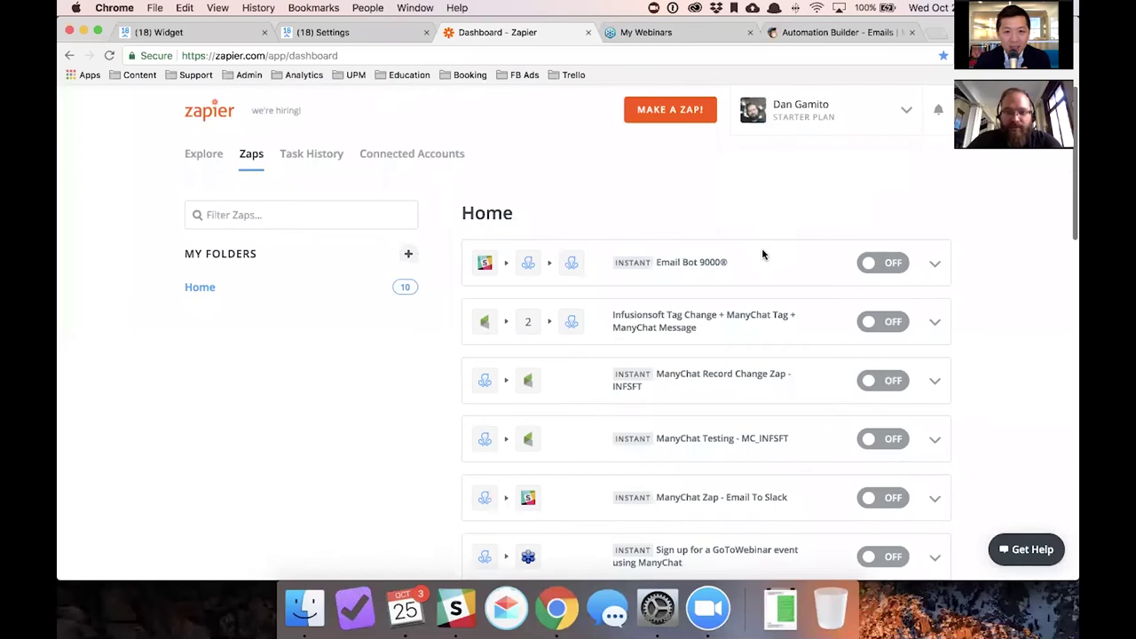
{"action": "scroll", "coordinate": [763, 255], "scroll_direction": "down", "scroll_amount": 2}
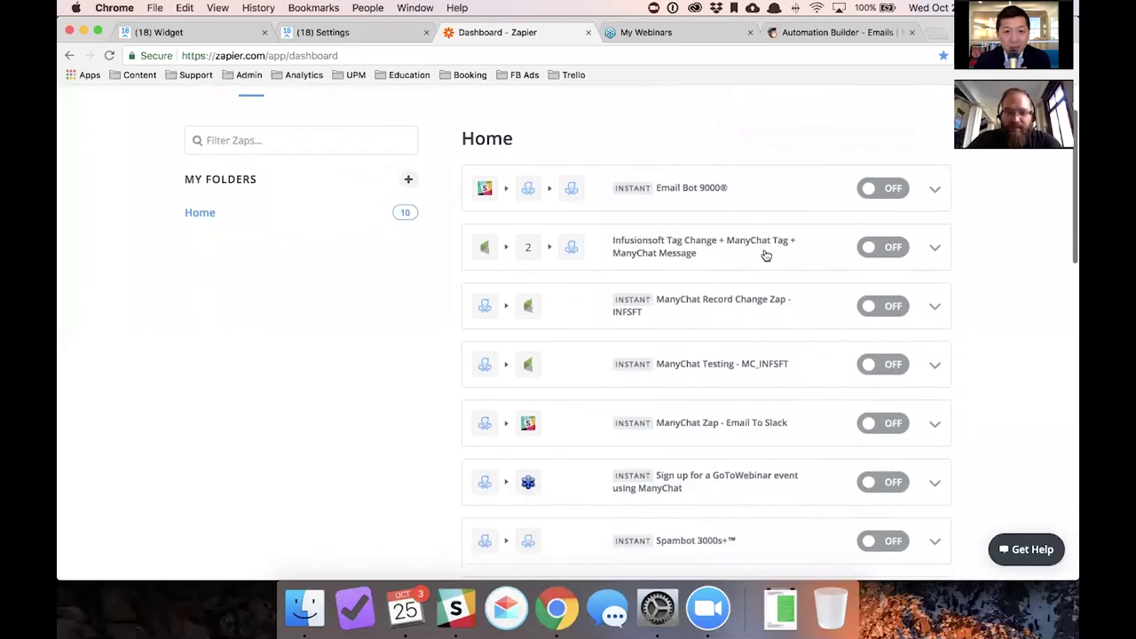
{"action": "scroll", "coordinate": [766, 256], "scroll_direction": "down", "scroll_amount": 3}
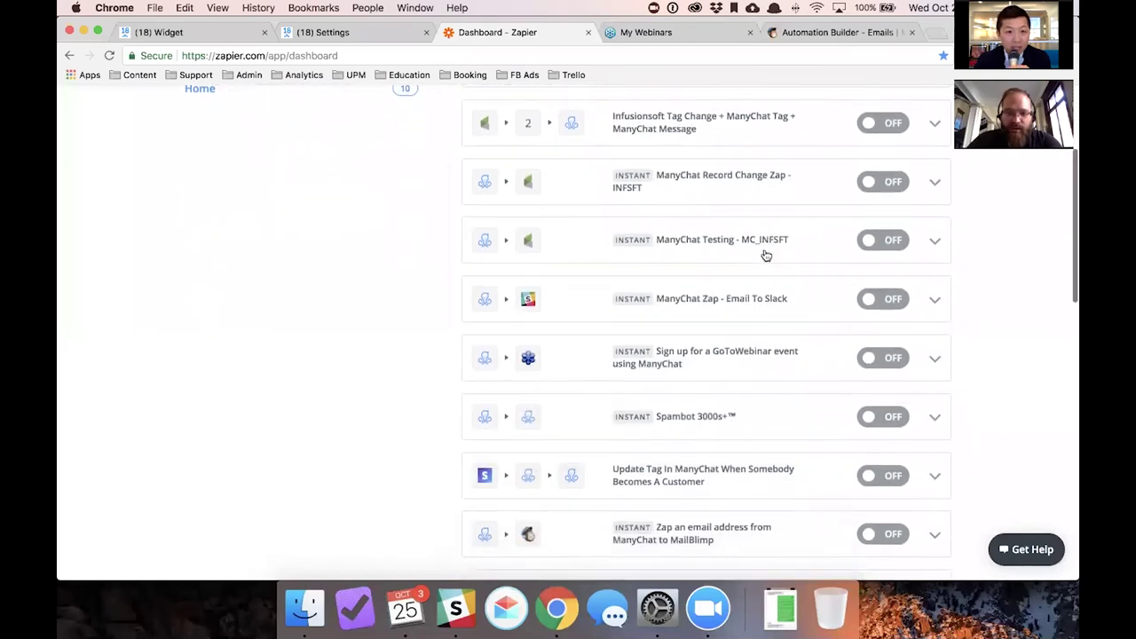
{"action": "scroll", "coordinate": [766, 256], "scroll_direction": "down", "scroll_amount": 2}
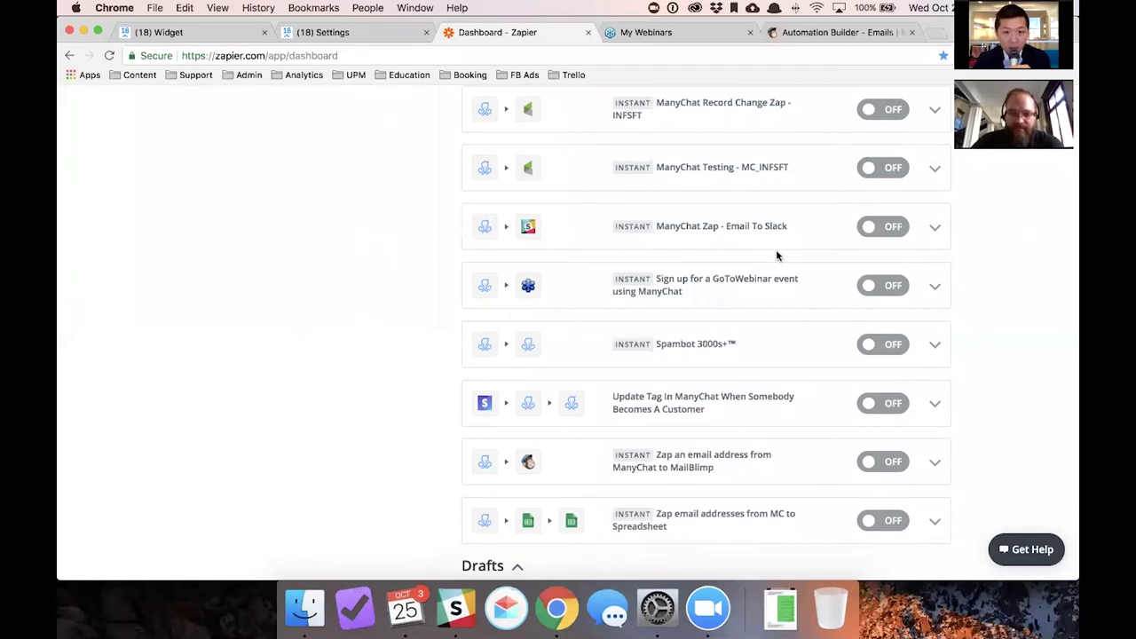
{"action": "left_click", "coordinate": [868, 463]}
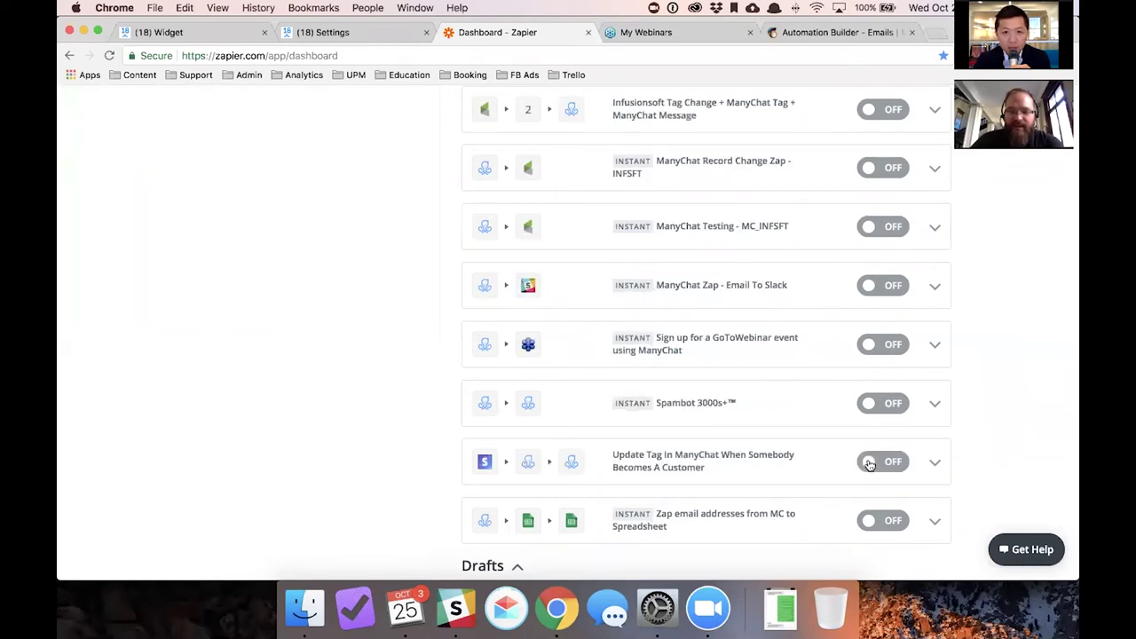
{"action": "scroll", "coordinate": [869, 464], "scroll_direction": "up", "scroll_amount": 5}
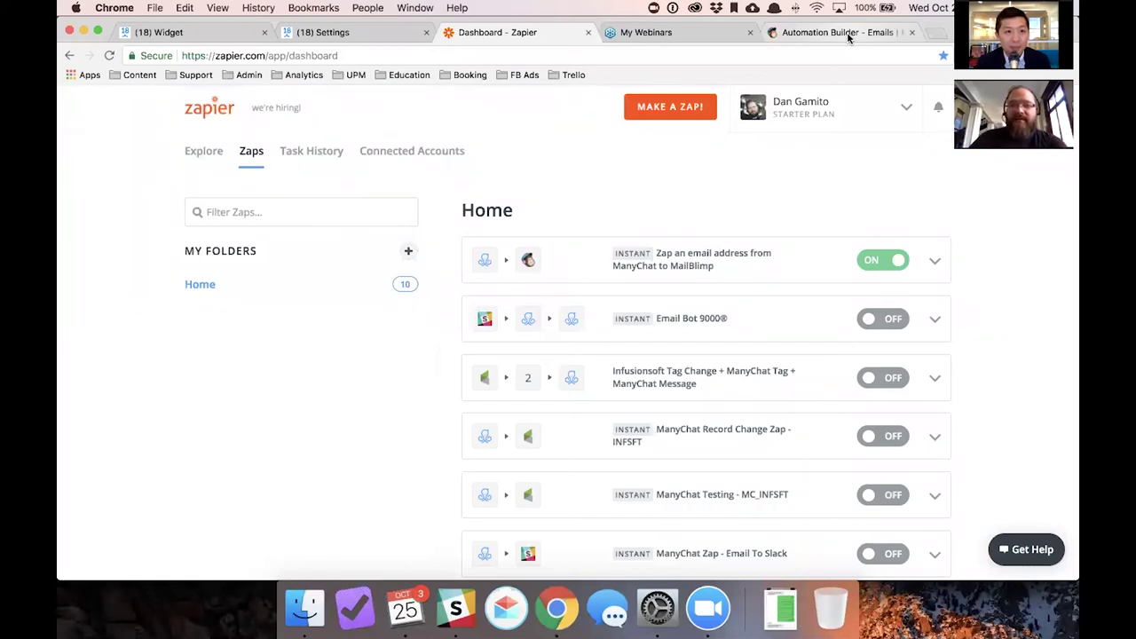
Switch to MailChimp's Welcome Message - ManyChat automation workflow
{"action": "left_click", "coordinate": [848, 36]}
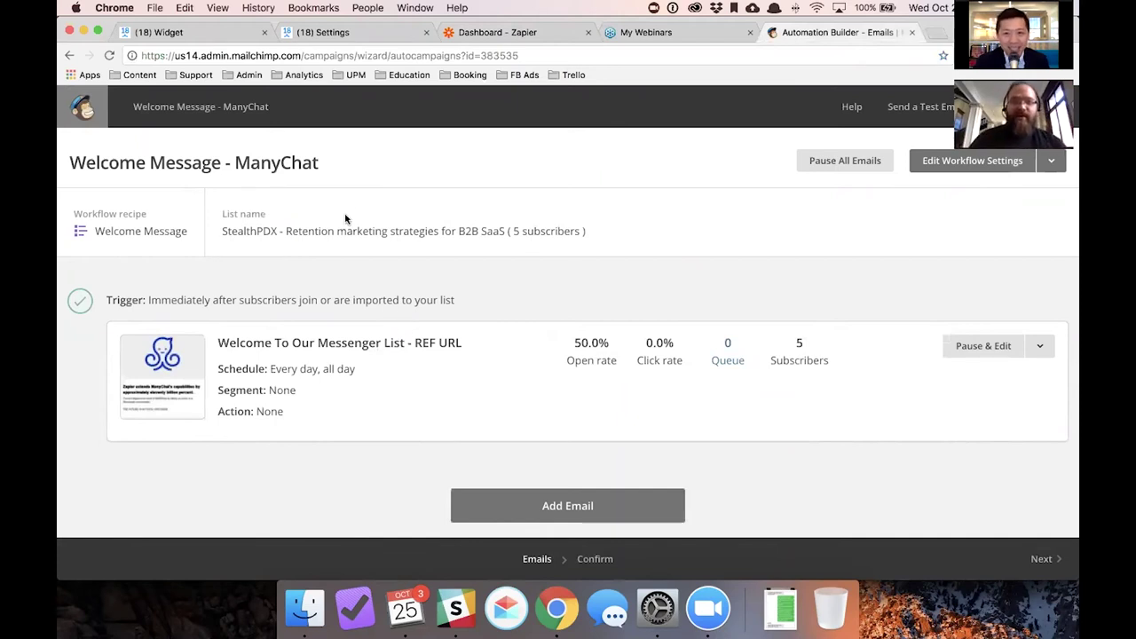
Compare the MailChimp workflow with the dashboard, then open the ManyChat-to-MailBlimp email zap
{"action": "left_click", "coordinate": [516, 33]}
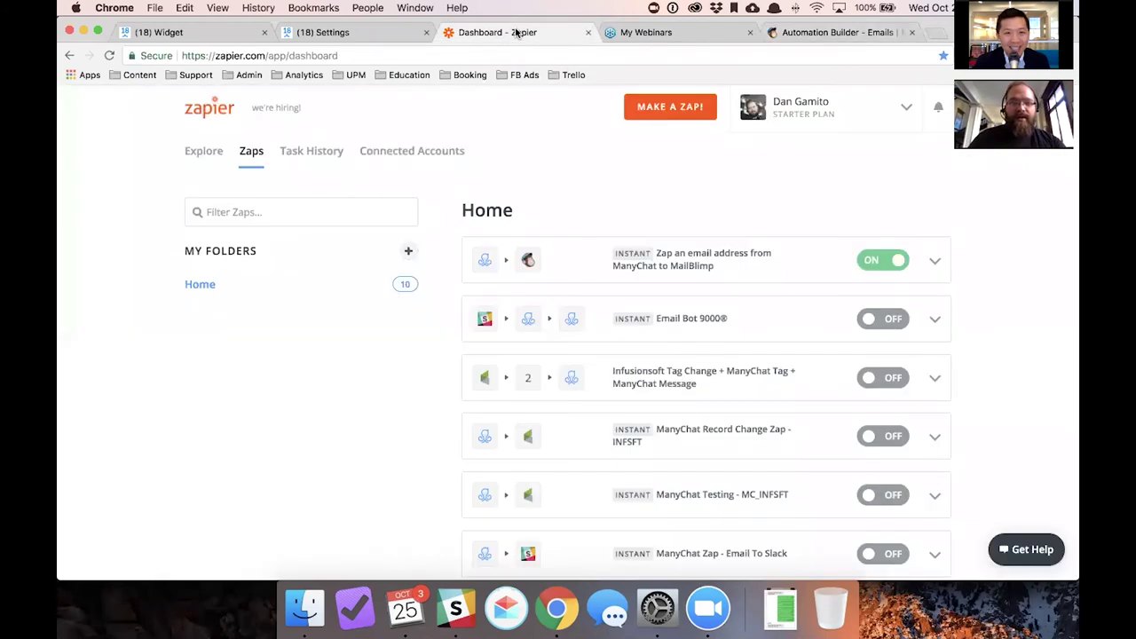
{"action": "left_click", "coordinate": [813, 33]}
{"action": "left_click", "coordinate": [533, 36]}
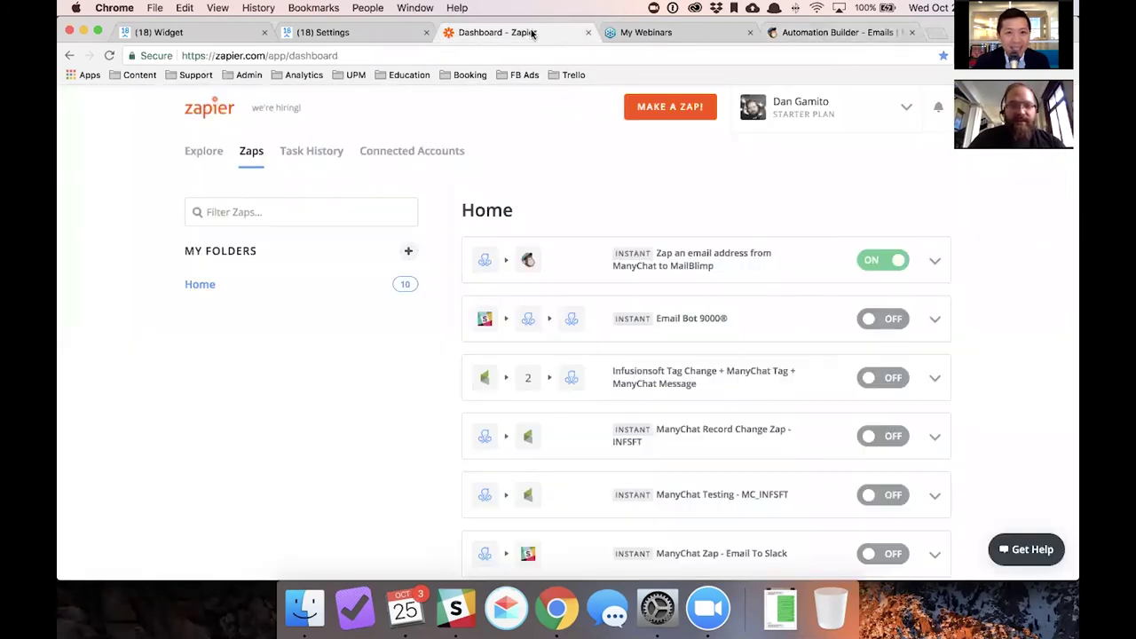
{"action": "left_click", "coordinate": [590, 261]}
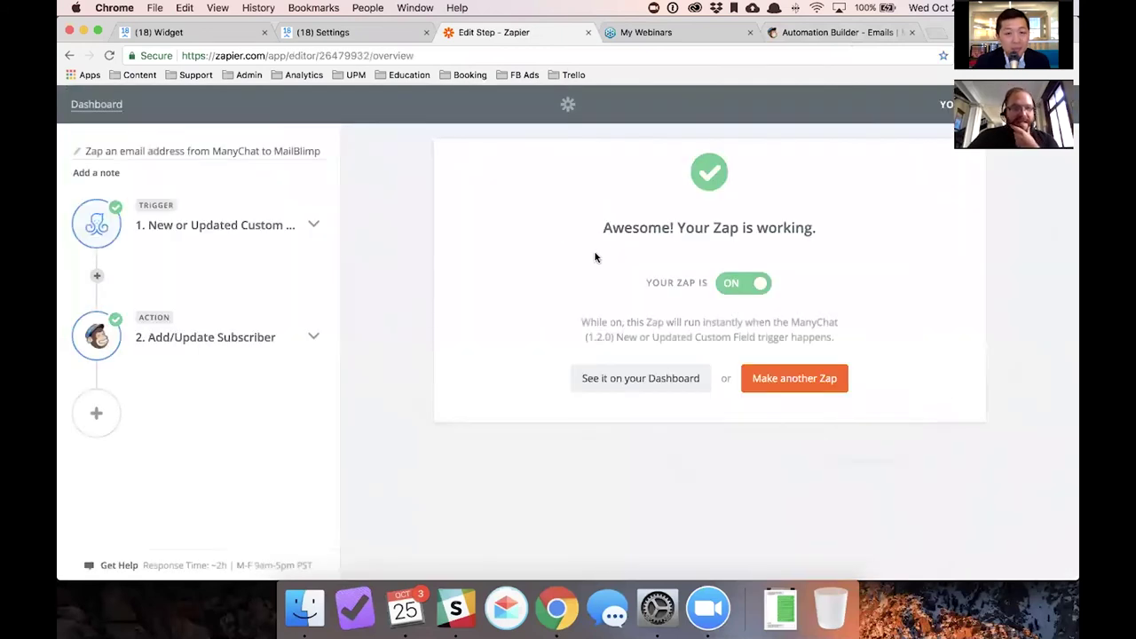
Review the details of the ManyChat trigger and the Add/Update Subscriber action
{"action": "left_click", "coordinate": [270, 227]}
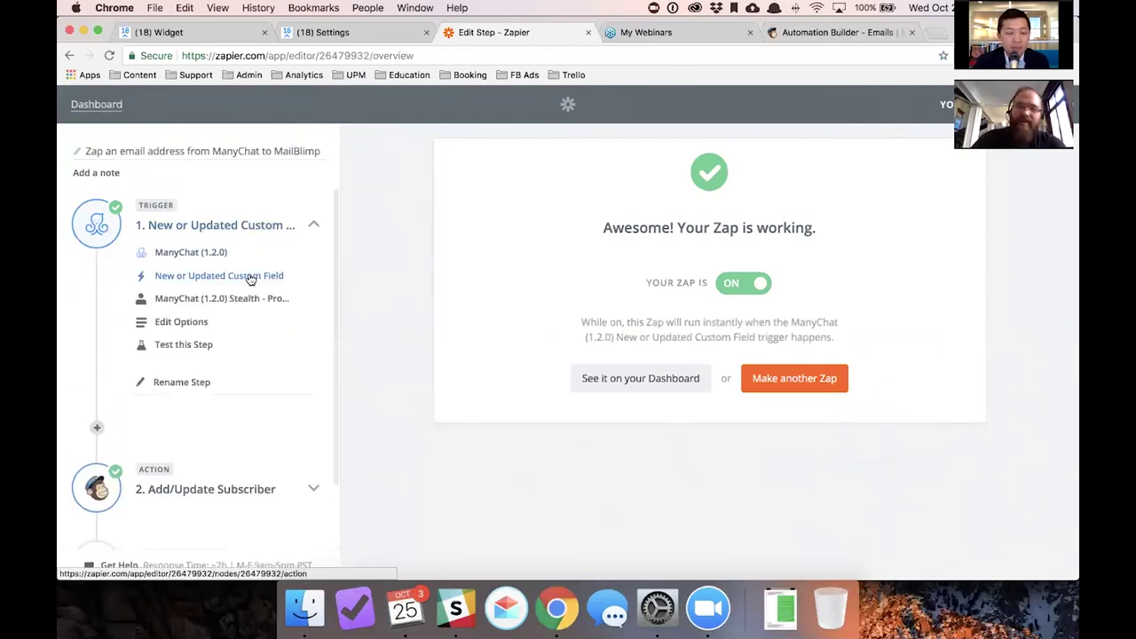
{"action": "scroll", "coordinate": [248, 284], "scroll_direction": "down", "scroll_amount": 2}
{"action": "left_click", "coordinate": [231, 433]}
{"action": "scroll", "coordinate": [243, 391], "scroll_direction": "down", "scroll_amount": 2}
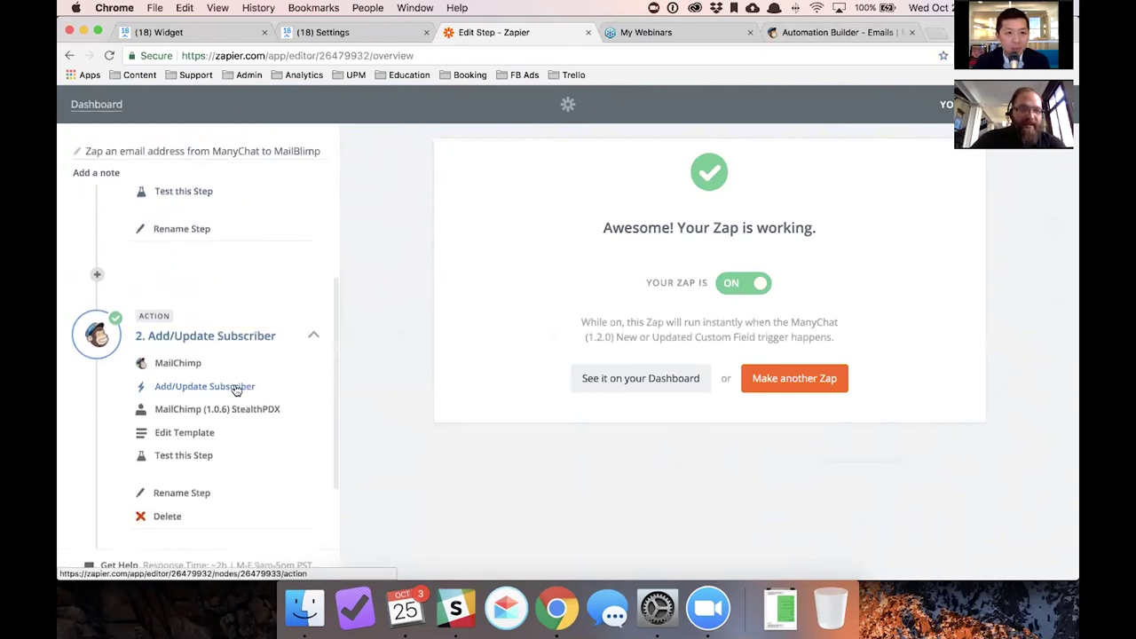
Choose Add/Update Subscriber as the MailChimp action and confirm the connected MailChimp account
{"action": "left_click", "coordinate": [240, 388]}
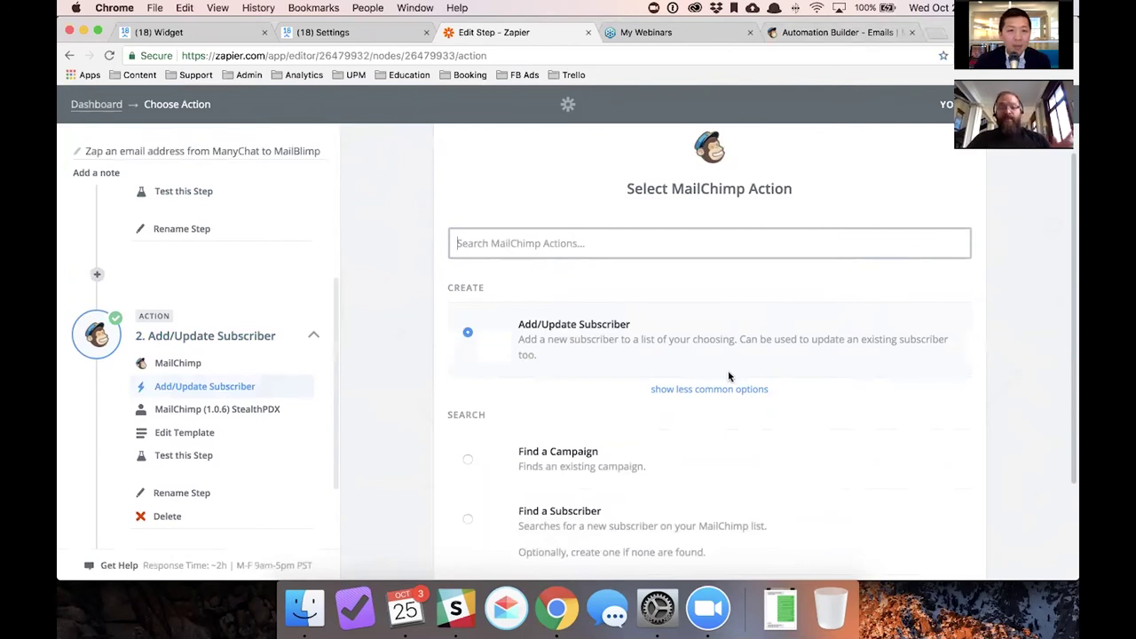
{"action": "scroll", "coordinate": [726, 380], "scroll_direction": "down", "scroll_amount": 1}
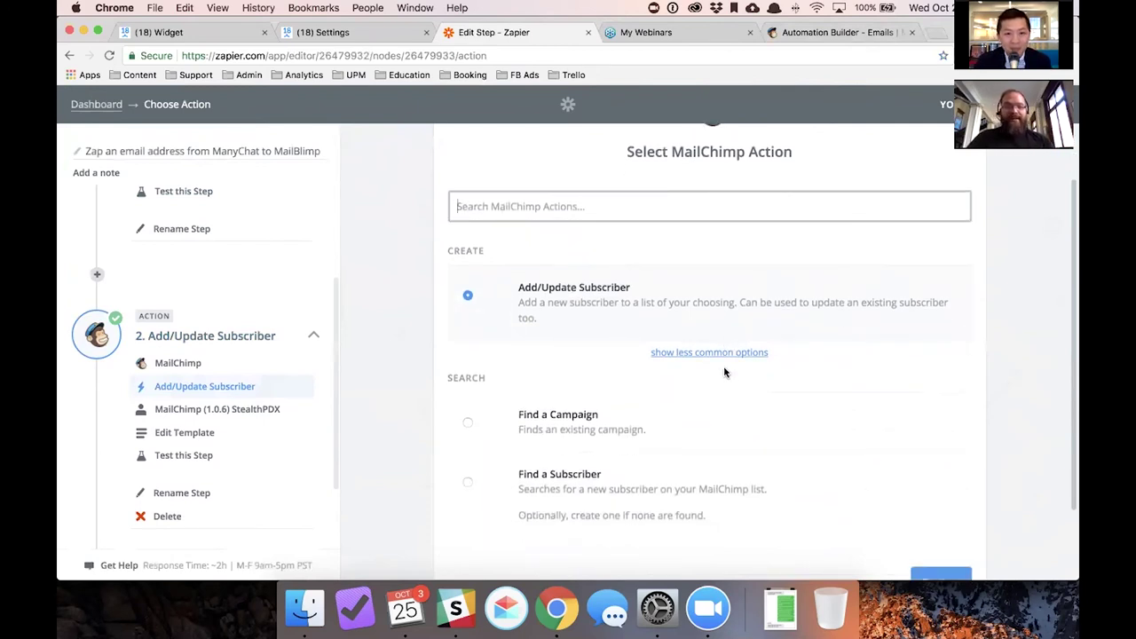
{"action": "scroll", "coordinate": [723, 366], "scroll_direction": "down", "scroll_amount": 1}
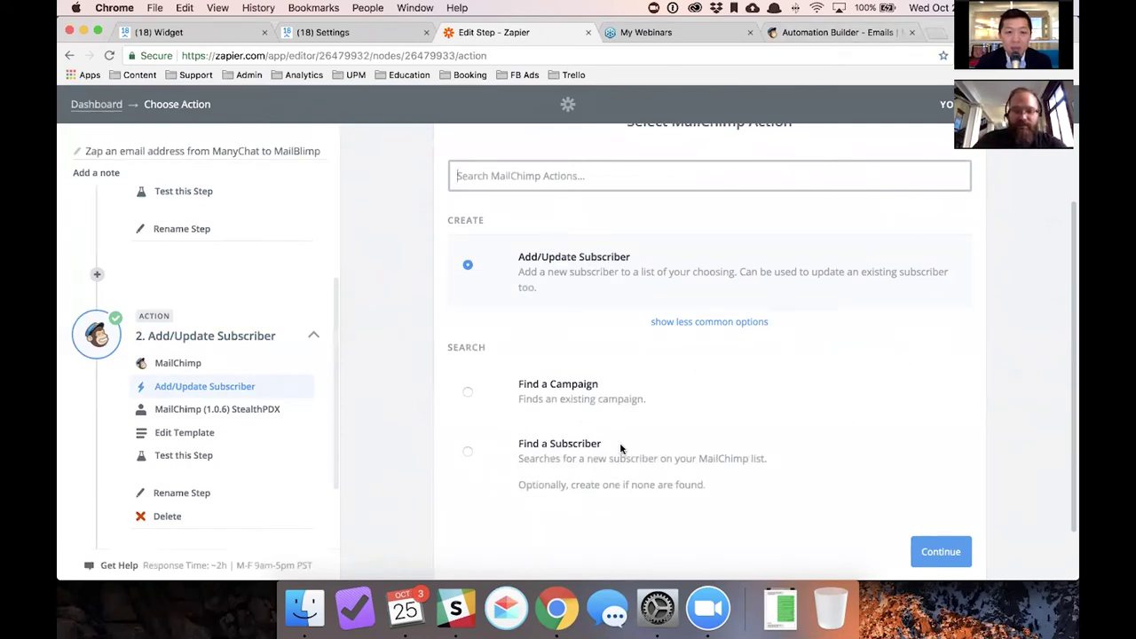
{"action": "scroll", "coordinate": [653, 438], "scroll_direction": "up", "scroll_amount": 2}
{"action": "scroll", "coordinate": [710, 453], "scroll_direction": "down", "scroll_amount": 4}
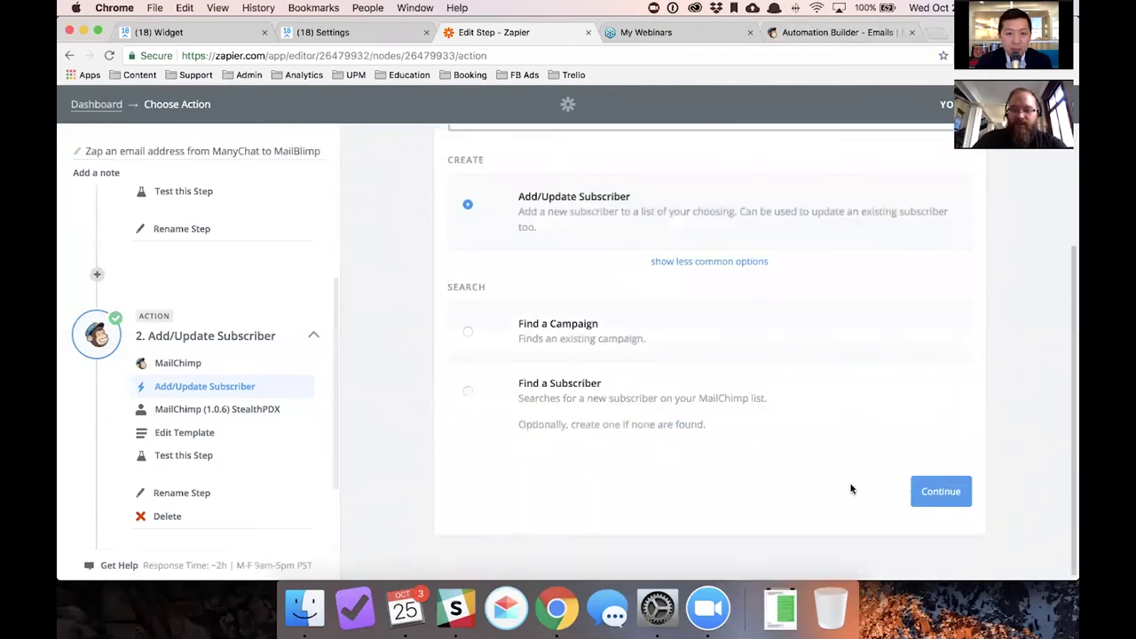
{"action": "left_click", "coordinate": [933, 488]}
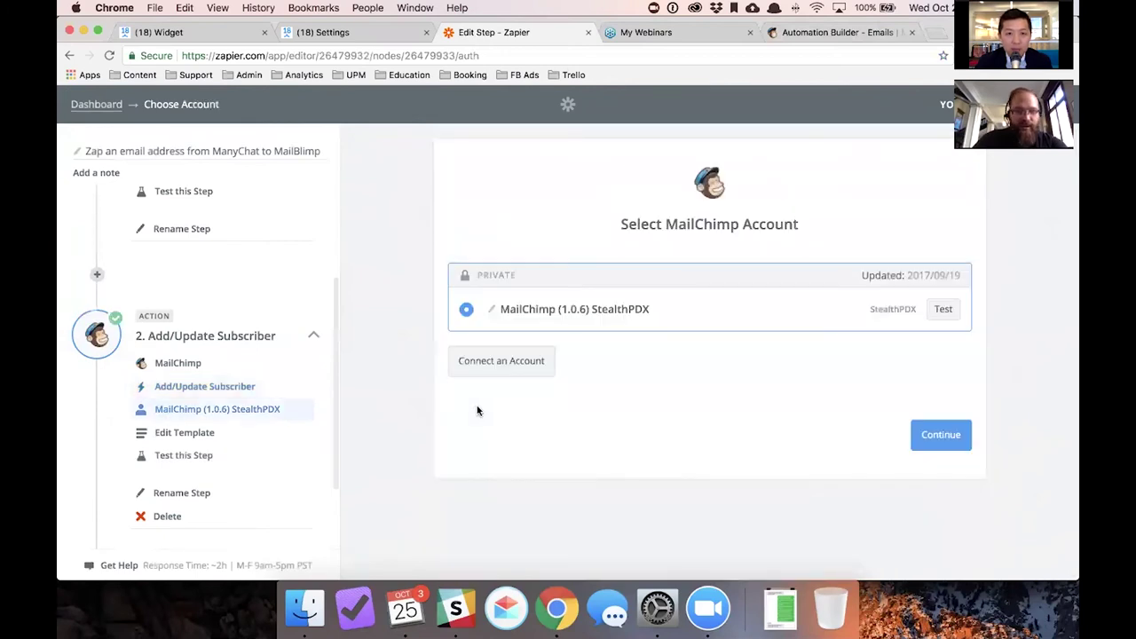
{"action": "left_click", "coordinate": [961, 440]}
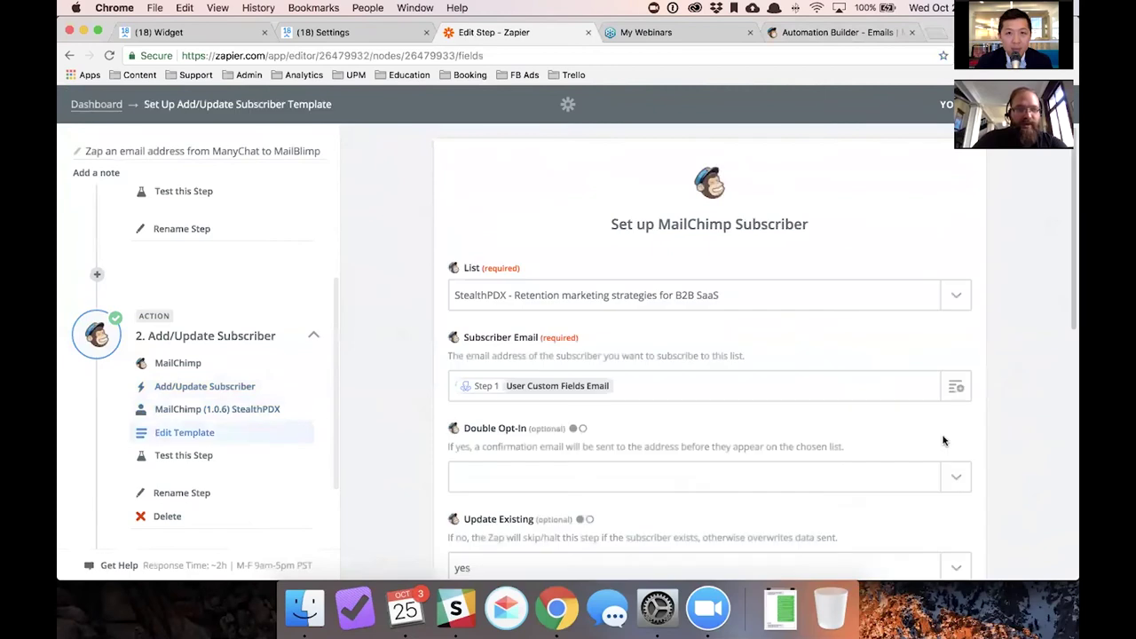
{"action": "left_click", "coordinate": [371, 33]}
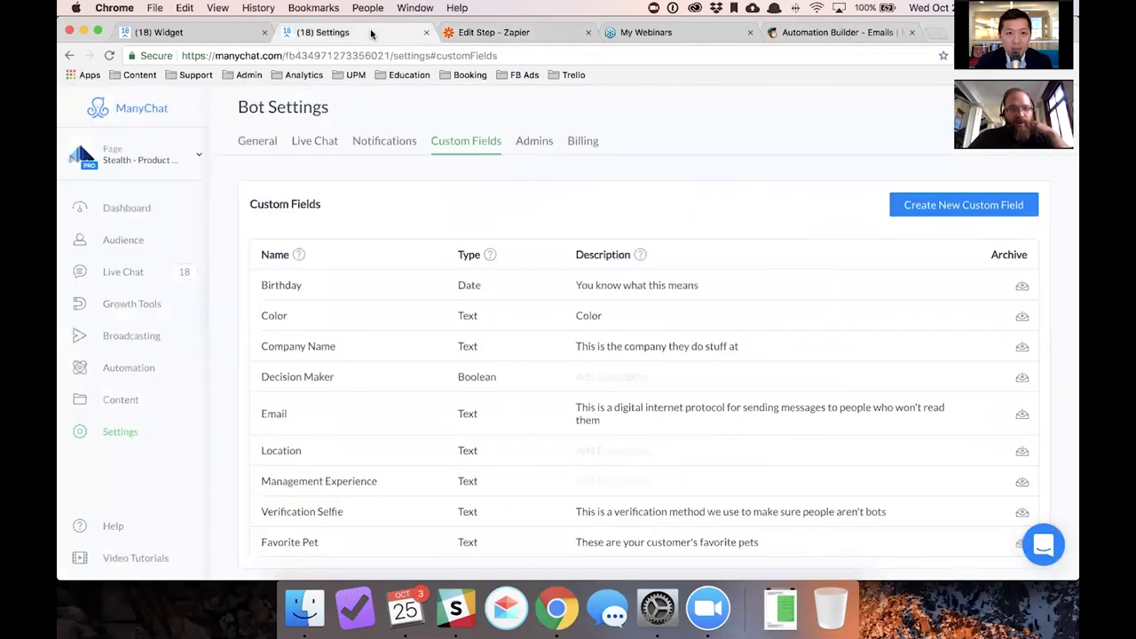
Check the opt-in actions of the GoToWebinar landing page growth tool
{"action": "left_click", "coordinate": [180, 33]}
{"action": "left_click", "coordinate": [504, 109]}
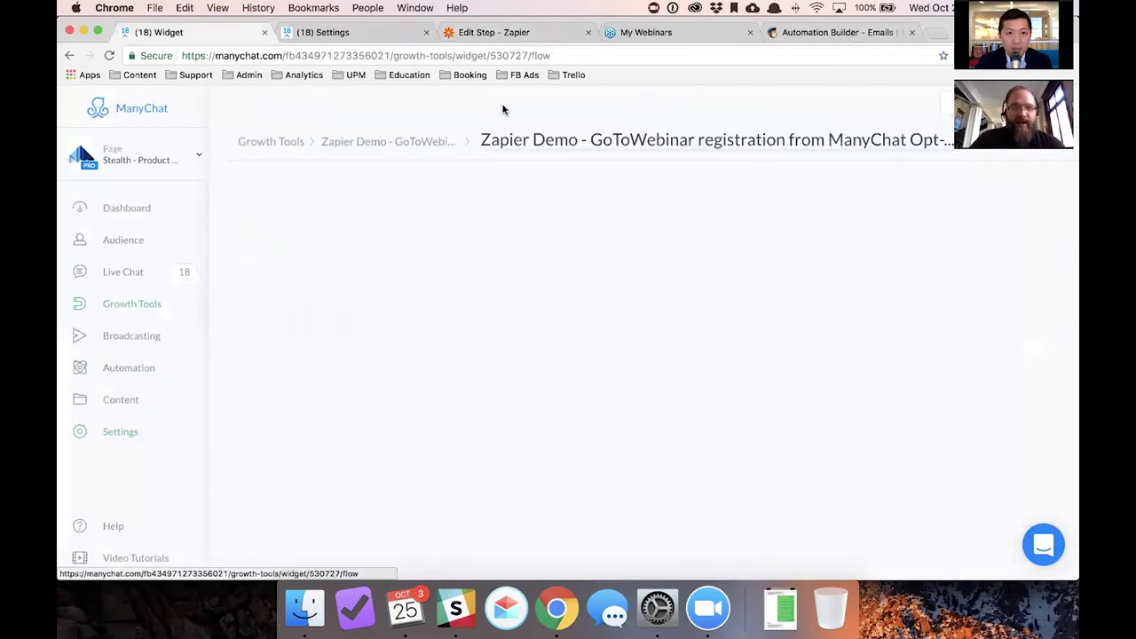
{"action": "left_click", "coordinate": [411, 142]}
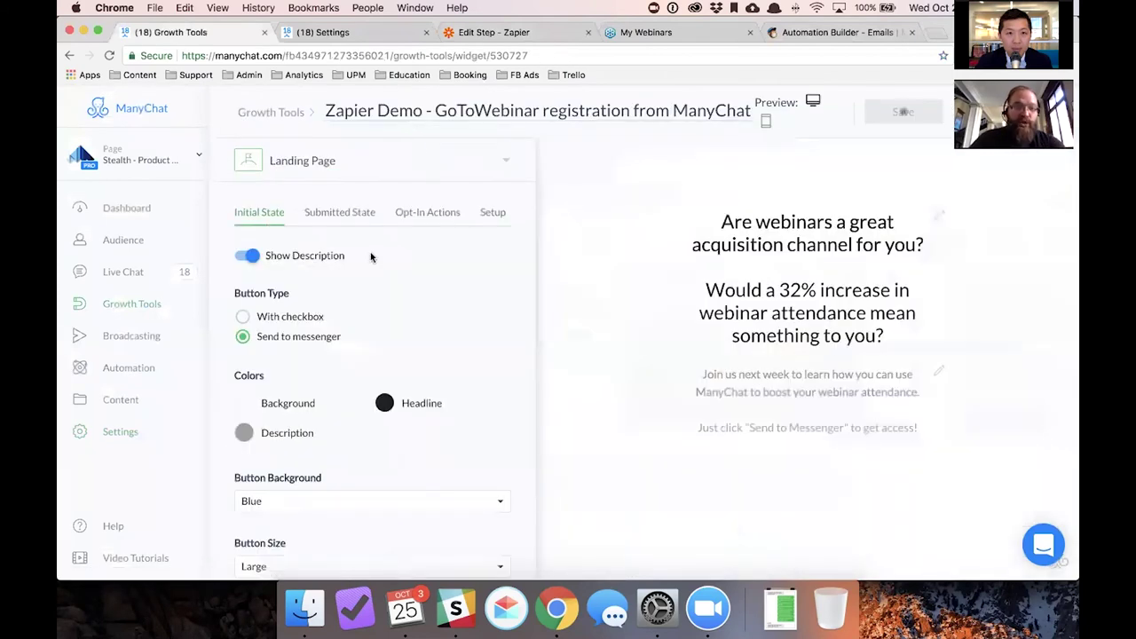
{"action": "left_click", "coordinate": [399, 214]}
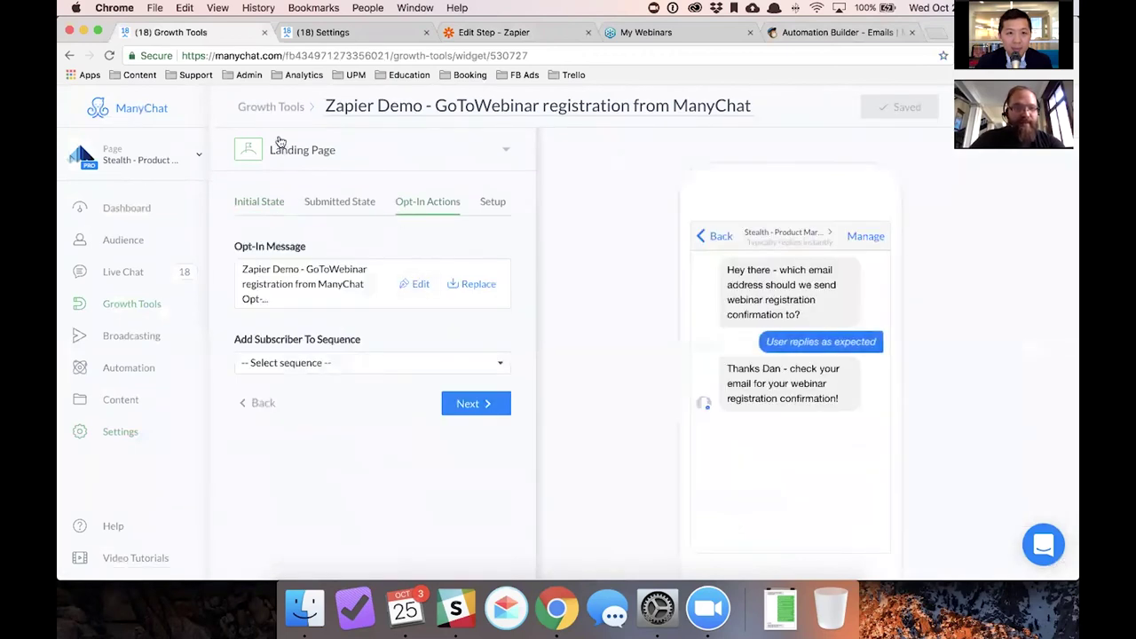
Copy the Messenger ref URL of the 'What's your best email address' growth tool
{"action": "left_click", "coordinate": [258, 110]}
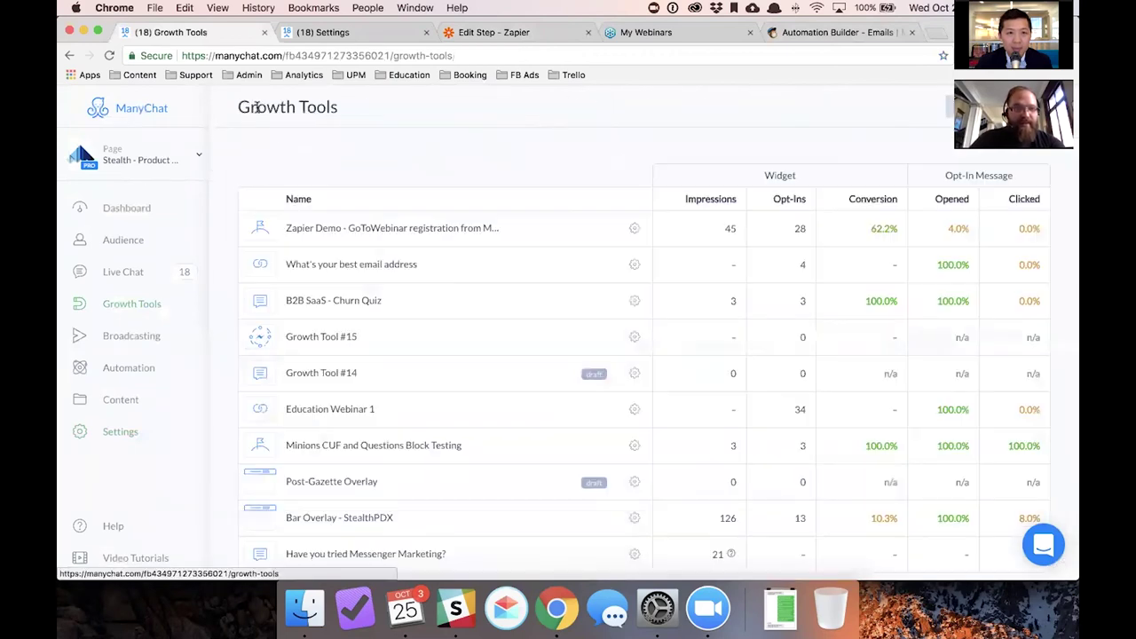
{"action": "left_click", "coordinate": [377, 273]}
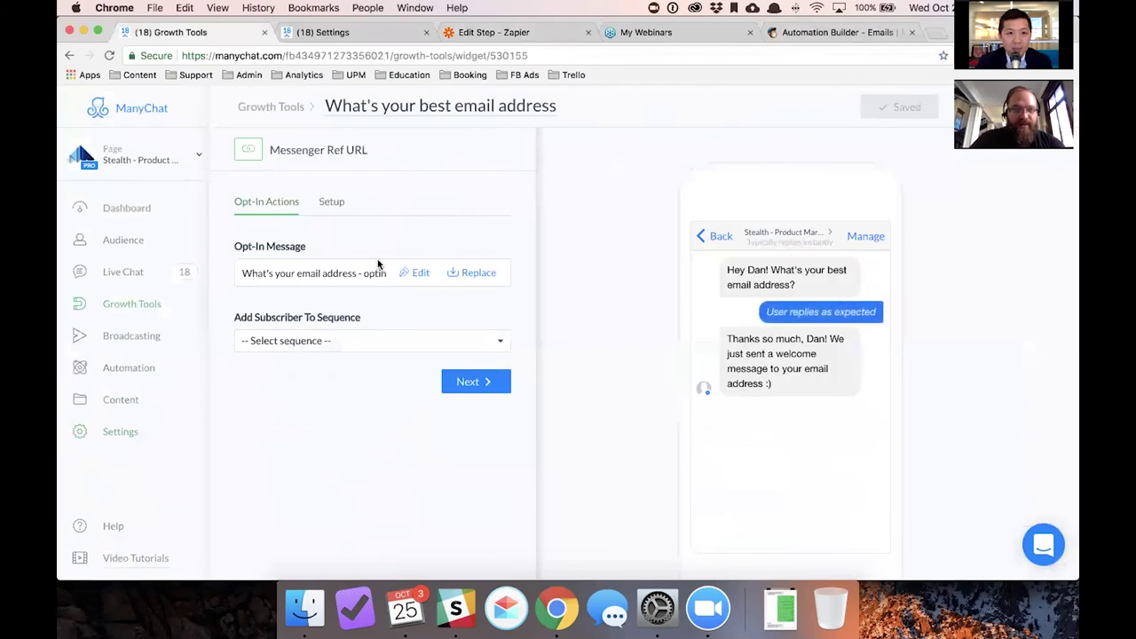
{"action": "left_click", "coordinate": [331, 203]}
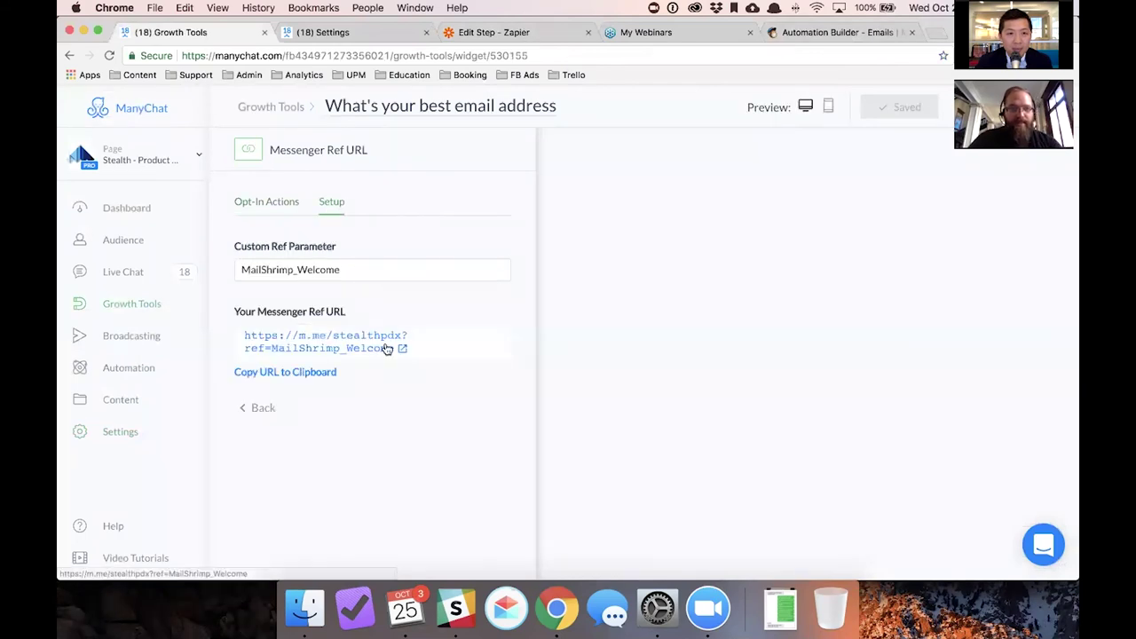
{"action": "left_click", "coordinate": [329, 373]}
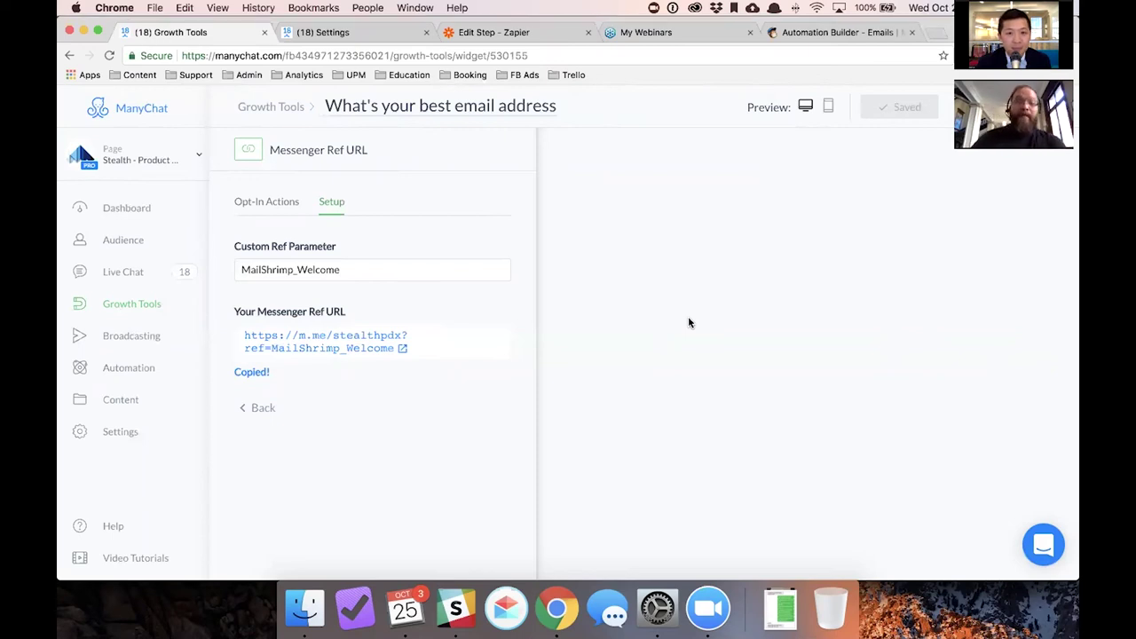
{"action": "left_click", "coordinate": [494, 32]}
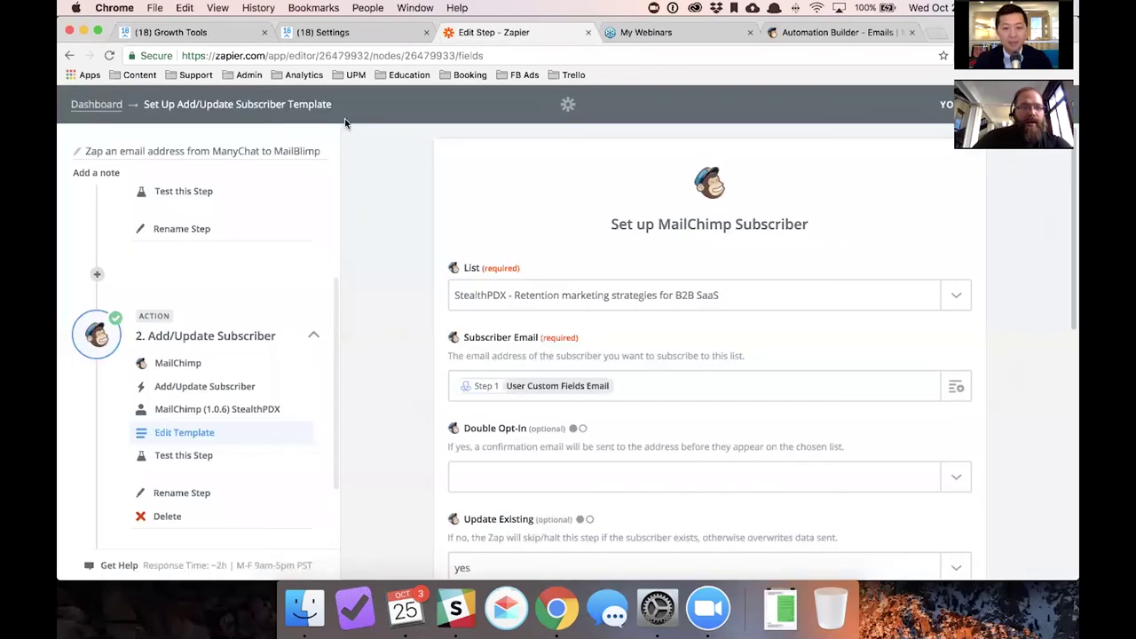
Use the Dashboard breadcrumb to get back to the Zapier zaps list
{"action": "left_click", "coordinate": [88, 105]}
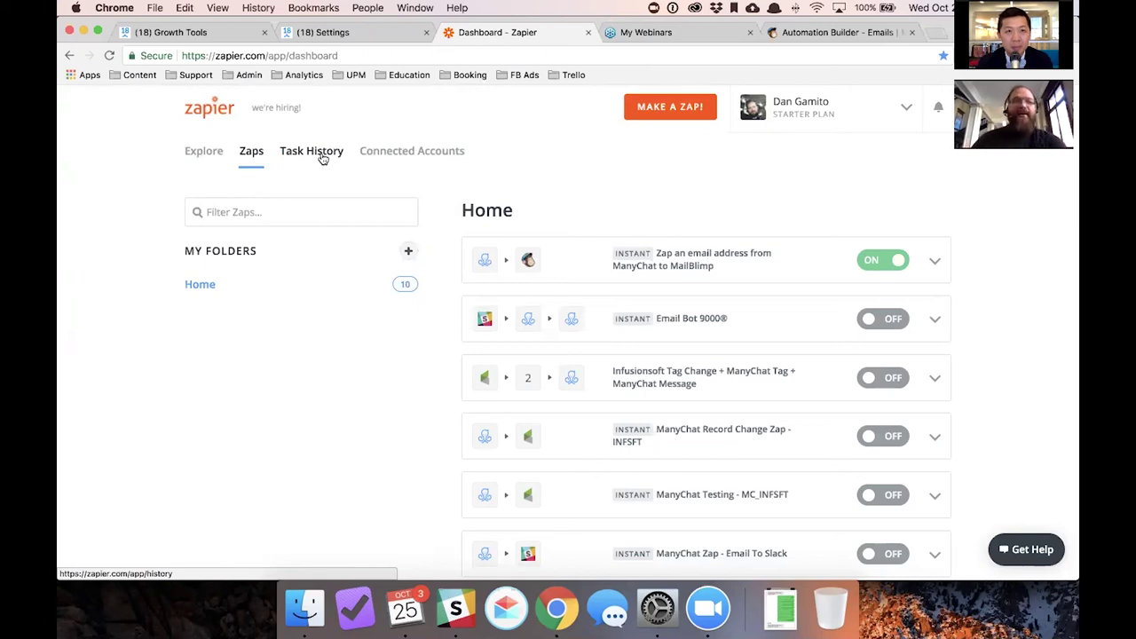
Open Task History and browse the ManyChat-to-MailBlimp and GoToWebinar sign-up runs
{"action": "left_click", "coordinate": [323, 157]}
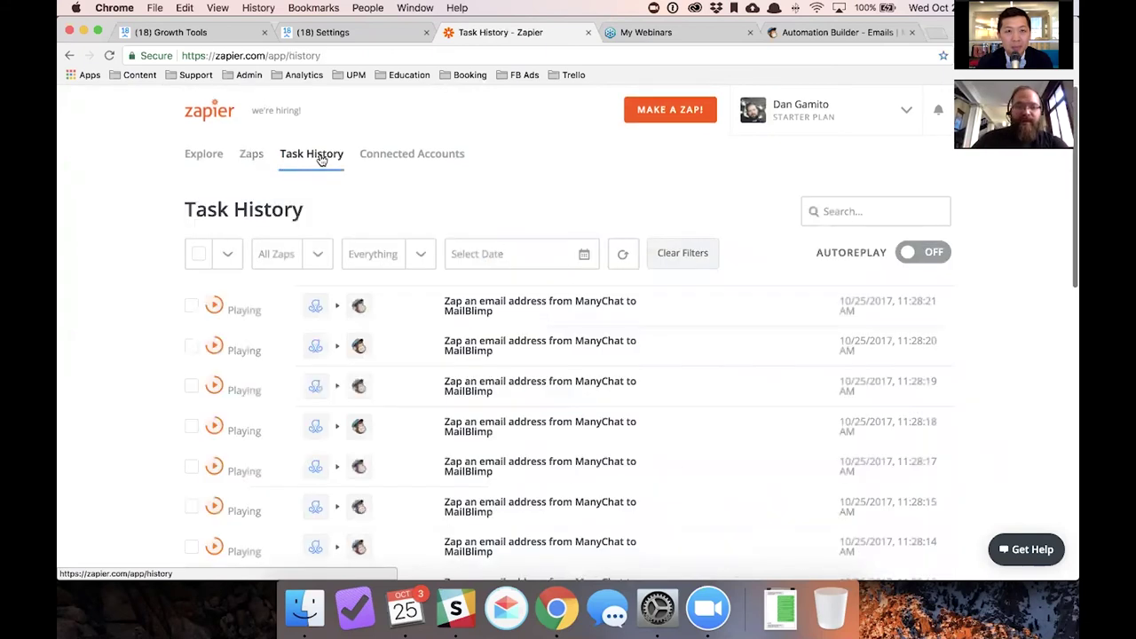
{"action": "scroll", "coordinate": [322, 157], "scroll_direction": "down", "scroll_amount": 1}
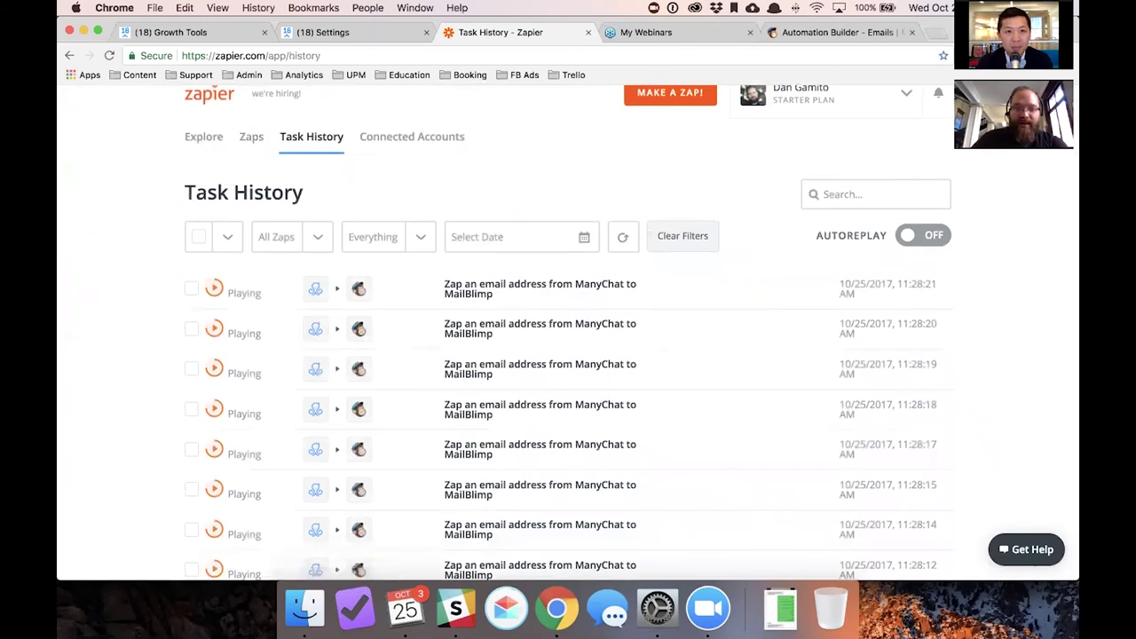
{"action": "scroll", "coordinate": [406, 310], "scroll_direction": "down", "scroll_amount": 2}
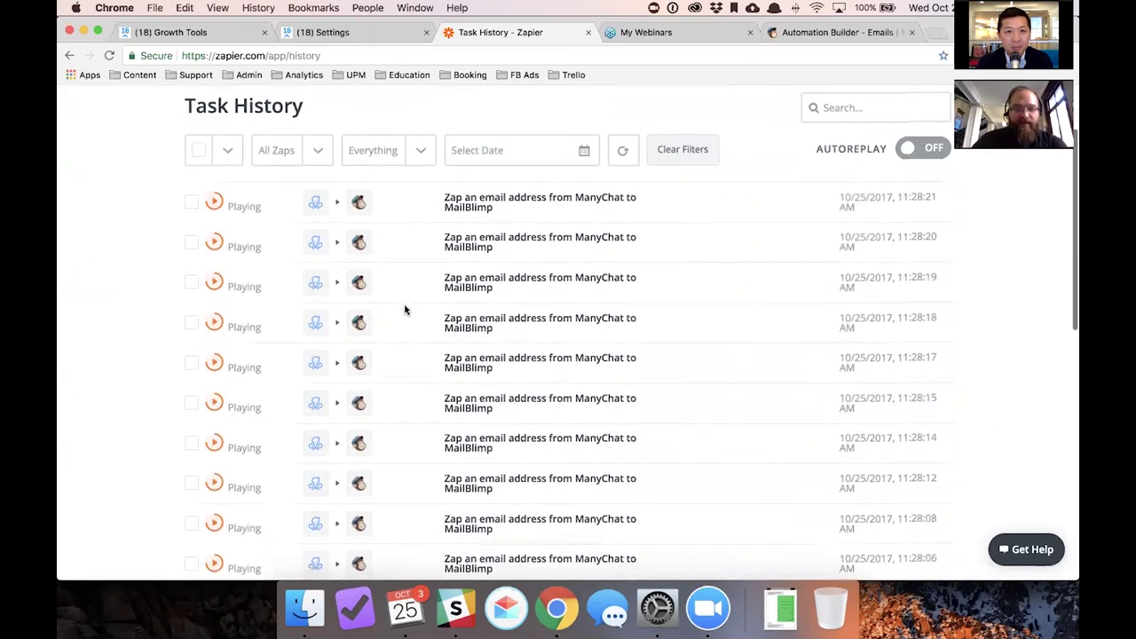
{"action": "scroll", "coordinate": [405, 310], "scroll_direction": "up", "scroll_amount": 2}
{"action": "scroll", "coordinate": [405, 310], "scroll_direction": "down", "scroll_amount": 6}
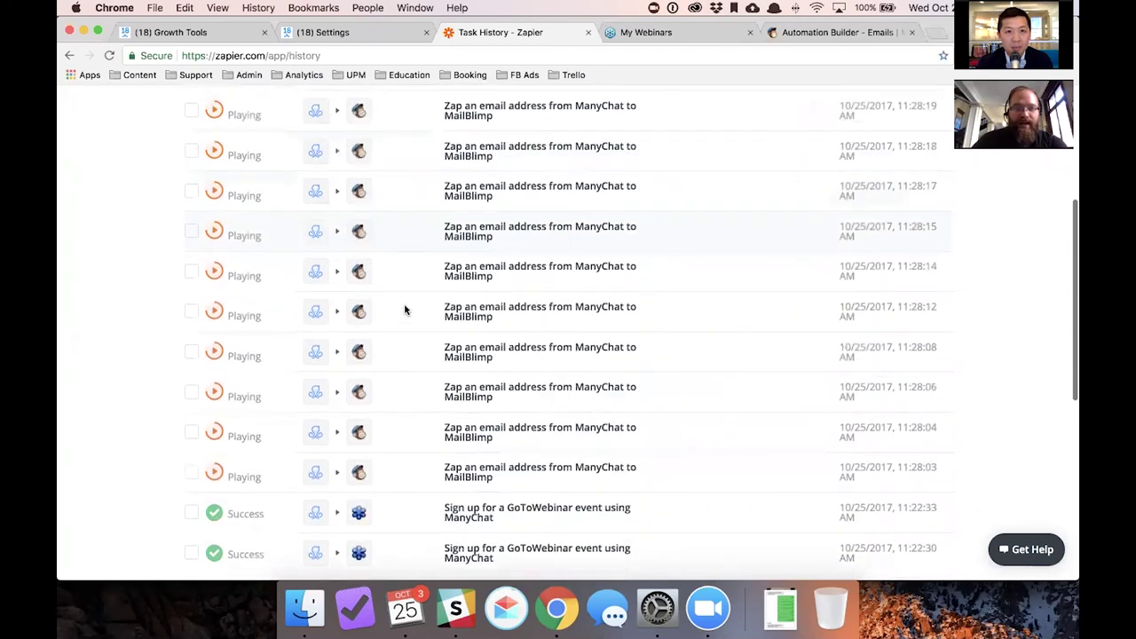
{"action": "scroll", "coordinate": [405, 310], "scroll_direction": "up", "scroll_amount": 5}
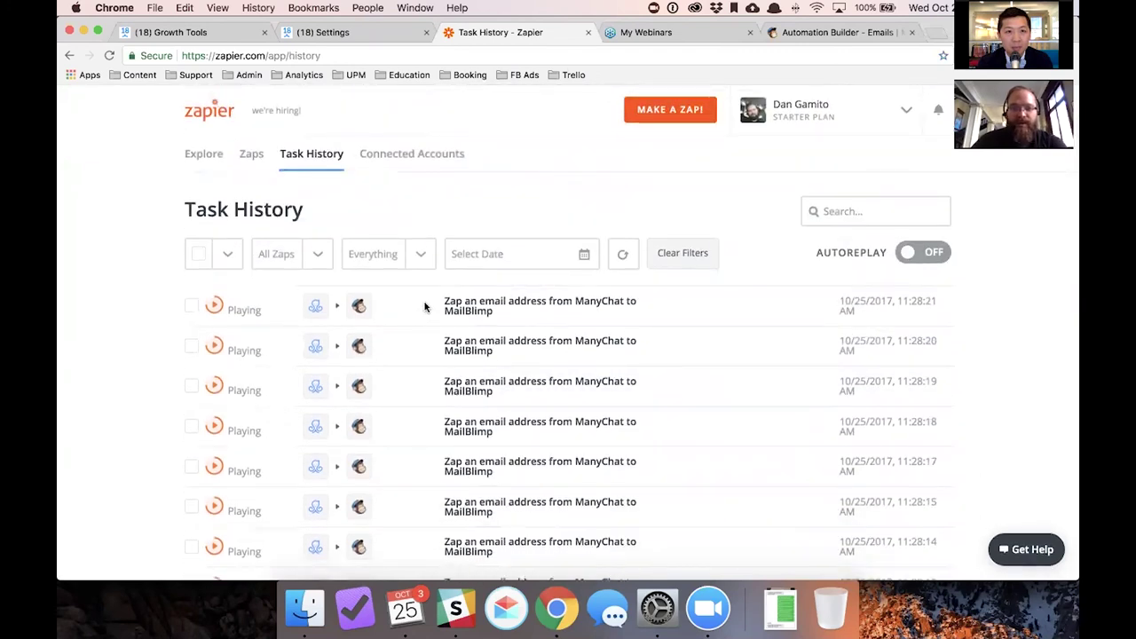
{"action": "scroll", "coordinate": [426, 302], "scroll_direction": "down", "scroll_amount": 1}
{"action": "scroll", "coordinate": [430, 299], "scroll_direction": "up", "scroll_amount": 1}
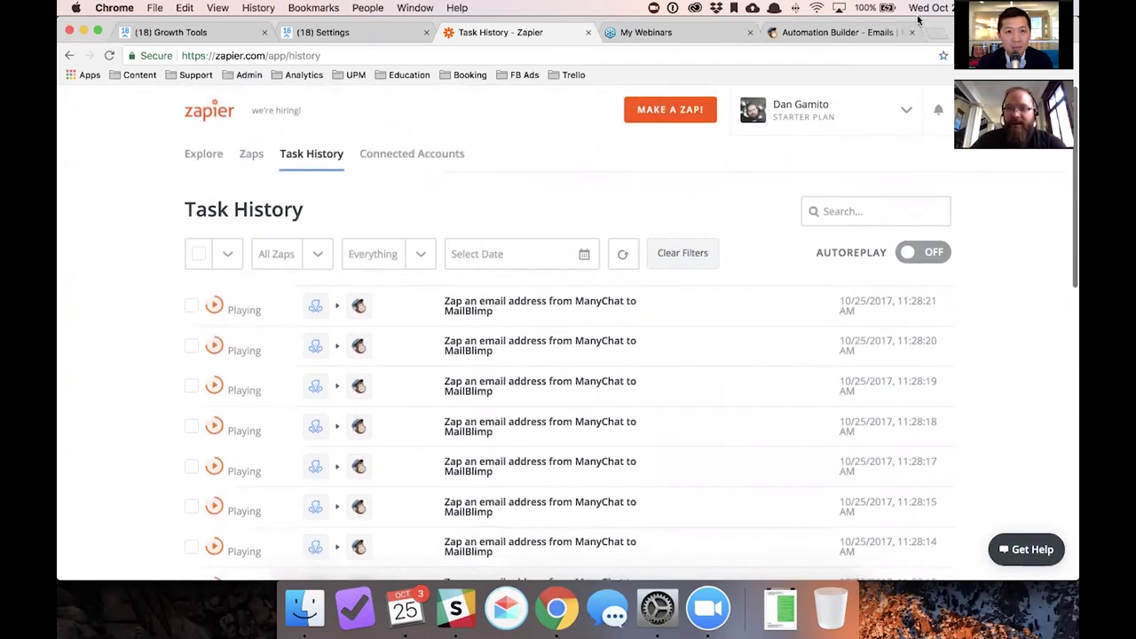
{"action": "scroll", "coordinate": [428, 362], "scroll_direction": "down", "scroll_amount": 1}
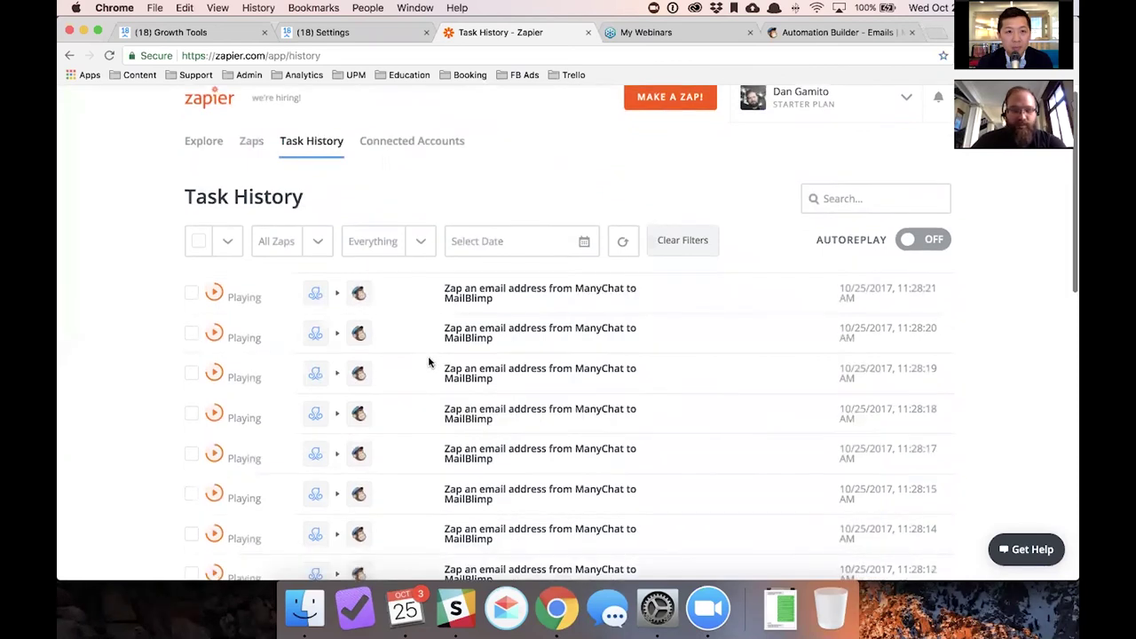
{"action": "scroll", "coordinate": [428, 362], "scroll_direction": "down", "scroll_amount": 3}
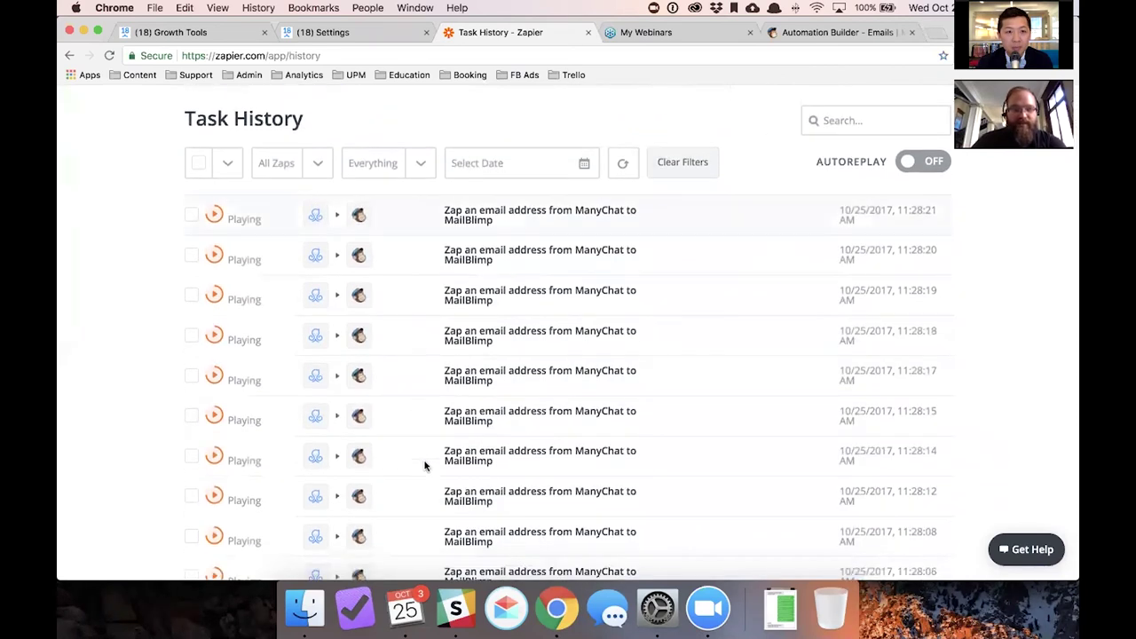
{"action": "scroll", "coordinate": [425, 466], "scroll_direction": "up", "scroll_amount": 4}
{"action": "left_click", "coordinate": [317, 255]}
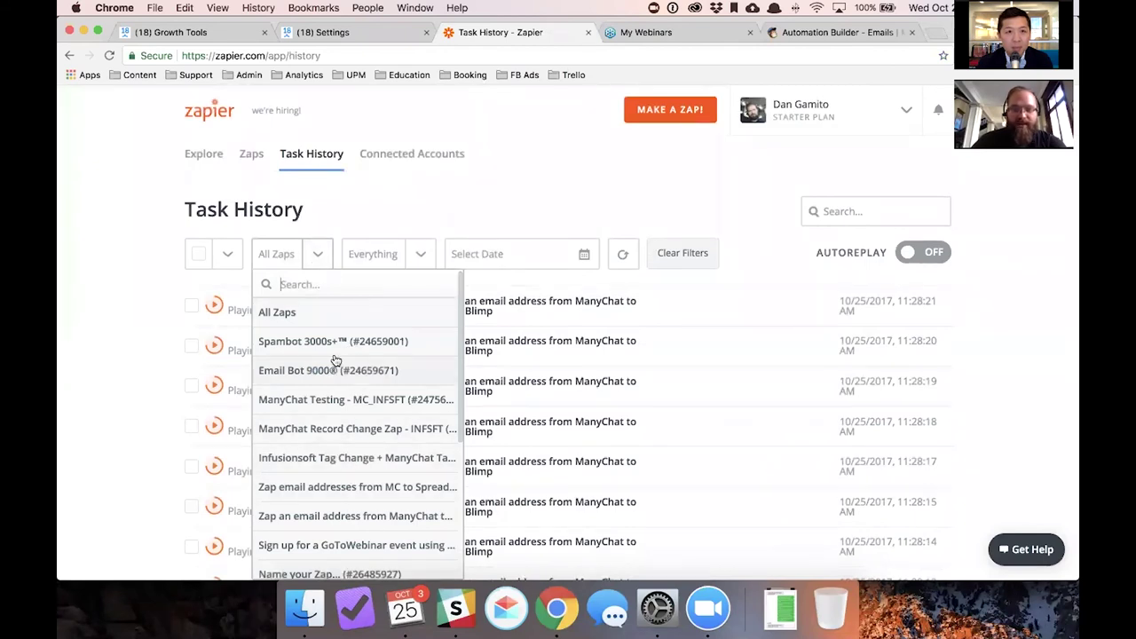
{"action": "left_click", "coordinate": [642, 317]}
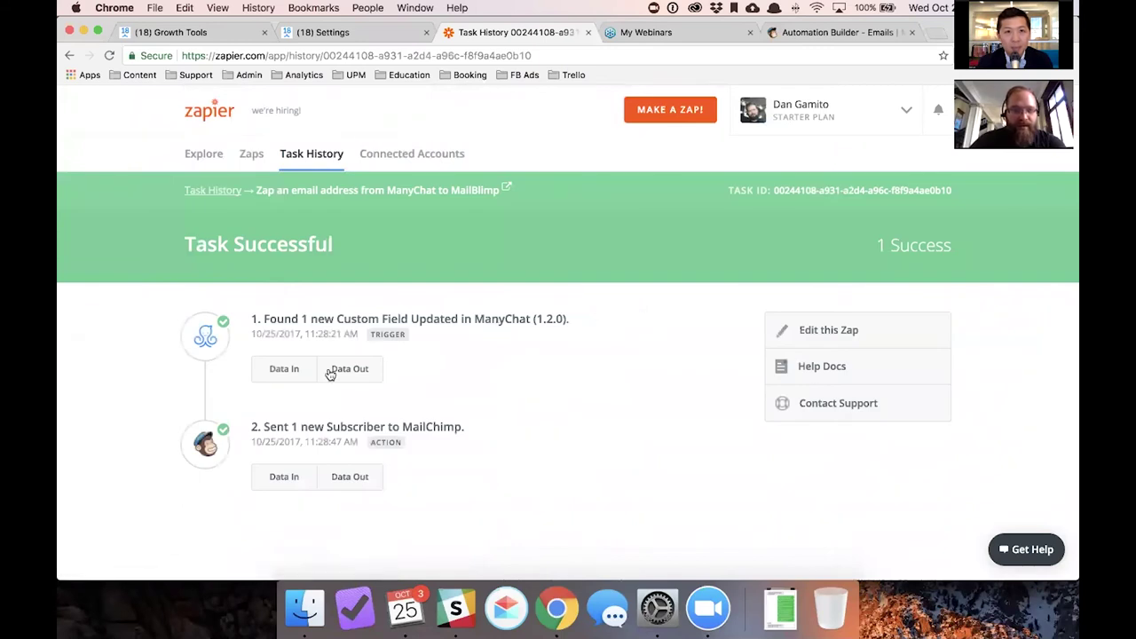
{"action": "scroll", "coordinate": [413, 351], "scroll_direction": "down", "scroll_amount": 5}
{"action": "scroll", "coordinate": [413, 351], "scroll_direction": "up", "scroll_amount": 2}
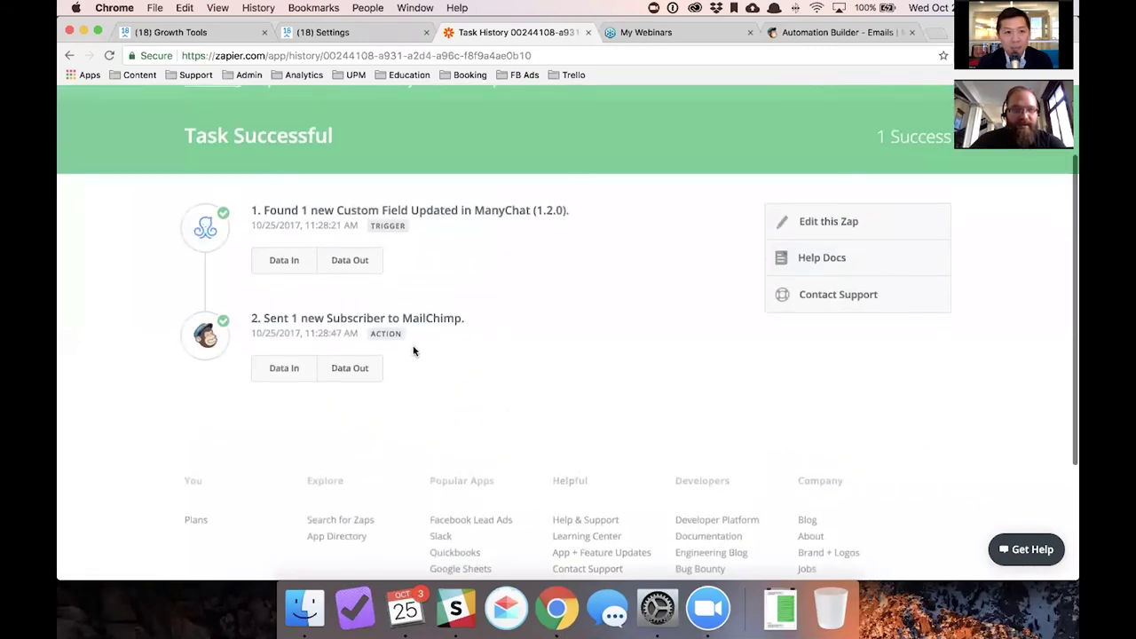
{"action": "left_click", "coordinate": [367, 266]}
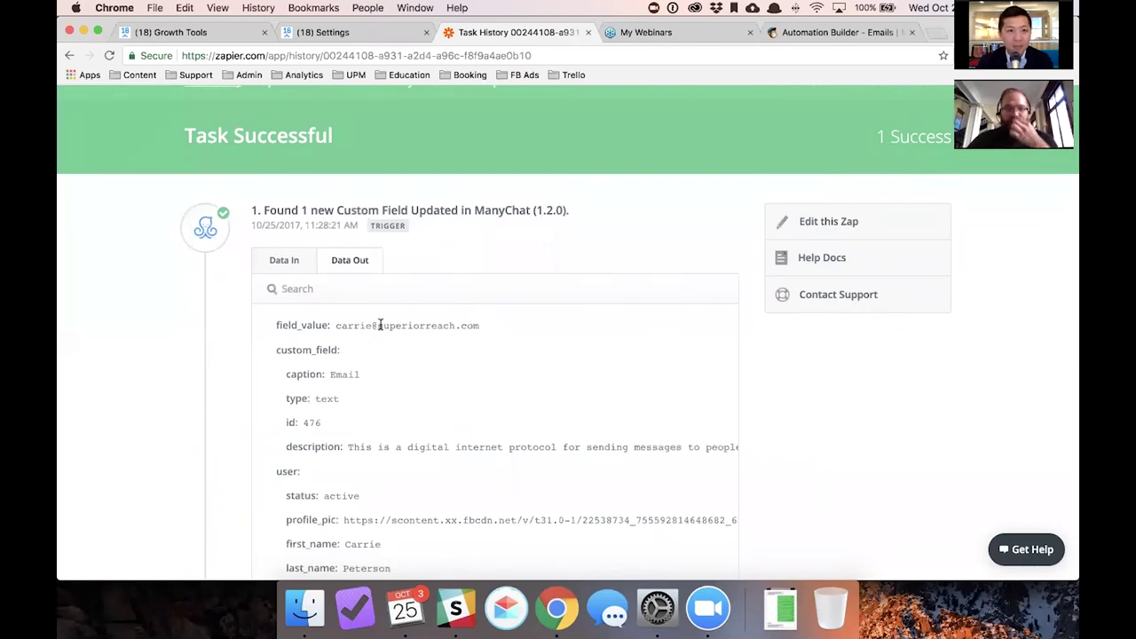
{"action": "left_click", "coordinate": [304, 270]}
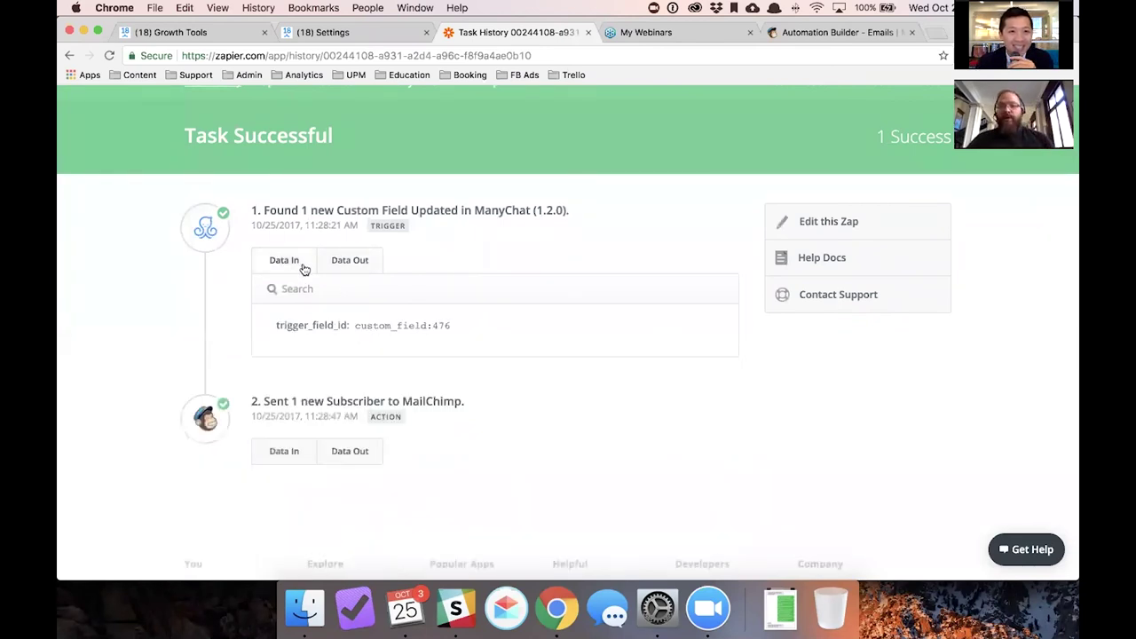
{"action": "scroll", "coordinate": [307, 262], "scroll_direction": "up", "scroll_amount": 2}
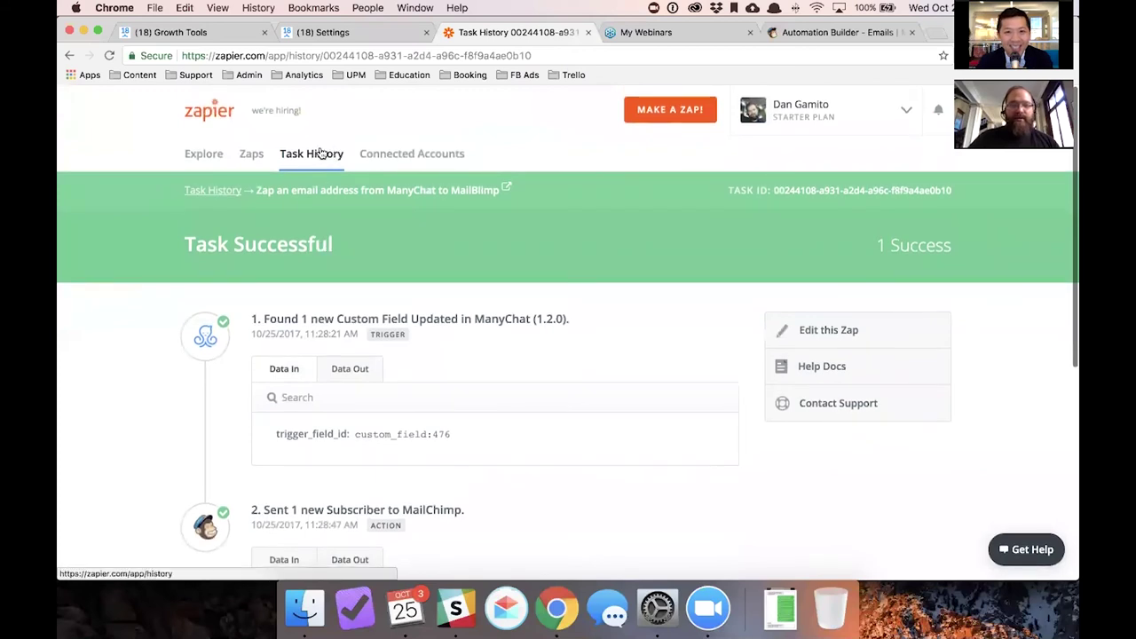
{"action": "left_click", "coordinate": [322, 153]}
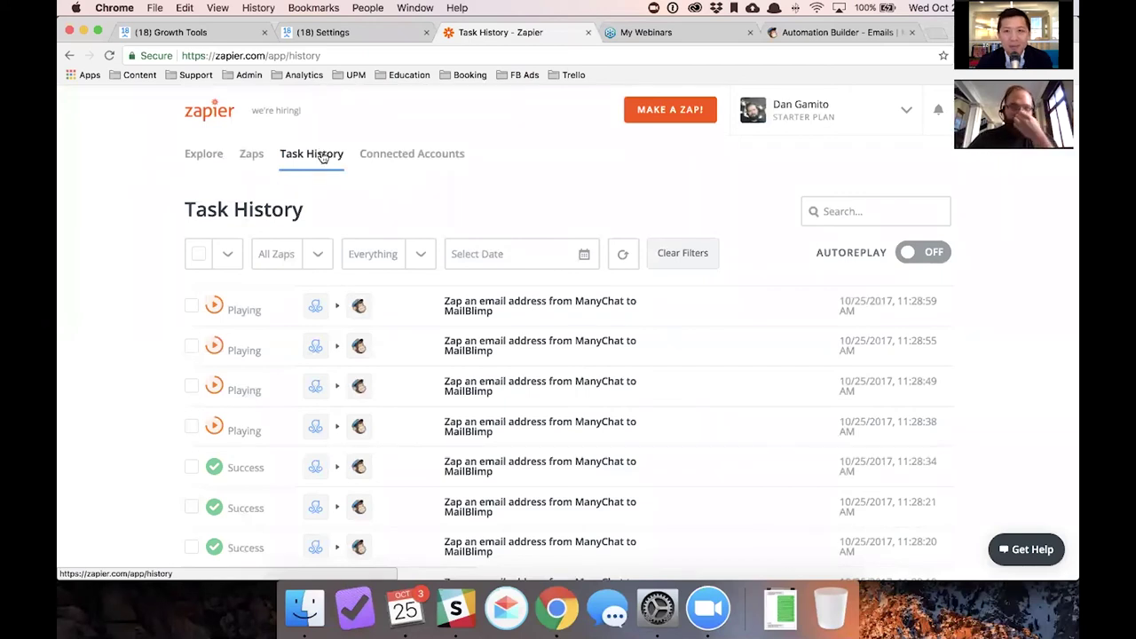
Go from the Explore page of popular zaps to the Zaps dashboard listing all zaps
{"action": "left_click", "coordinate": [213, 159]}
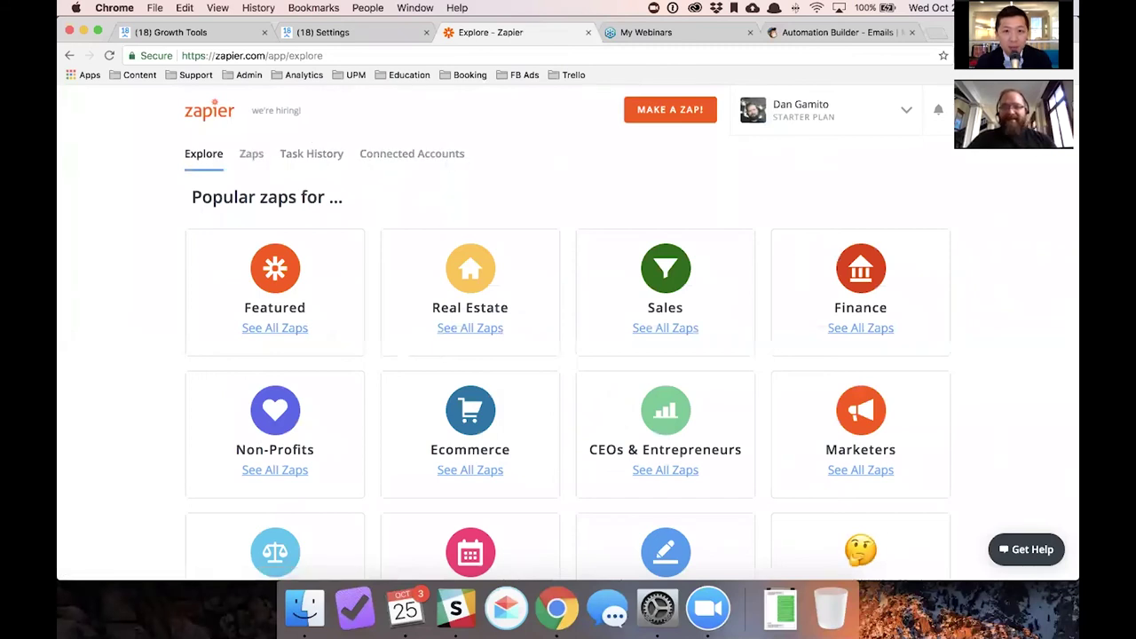
{"action": "left_click", "coordinate": [257, 156]}
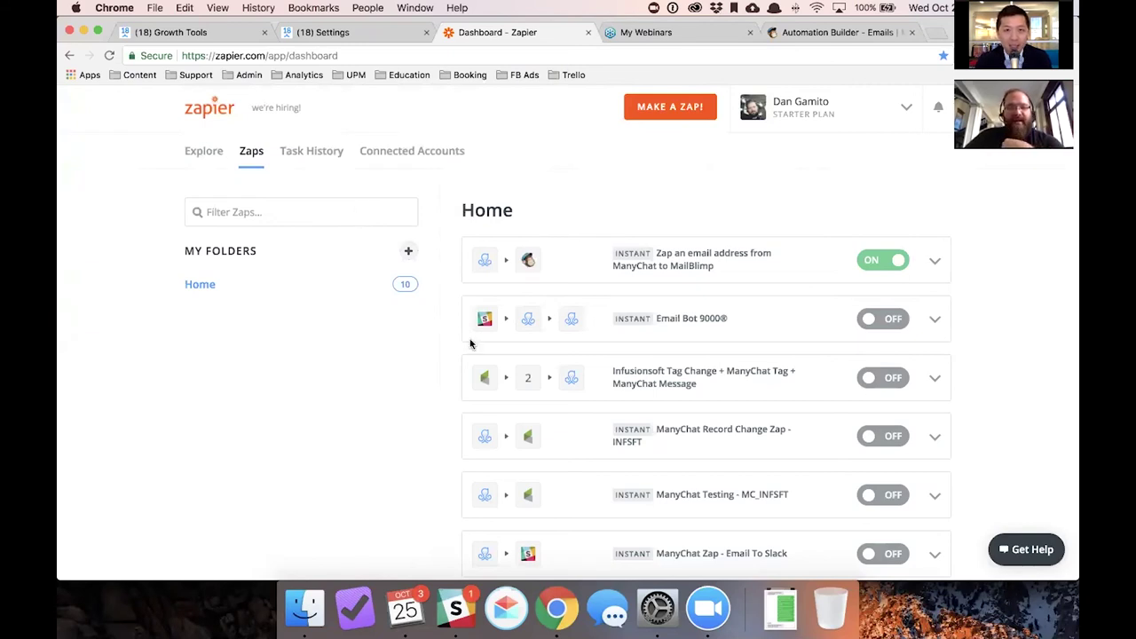
Switch to Slack to view ManyZap's email-update and webinar-registration posts in #zapier-test
{"action": "left_click", "coordinate": [455, 608]}
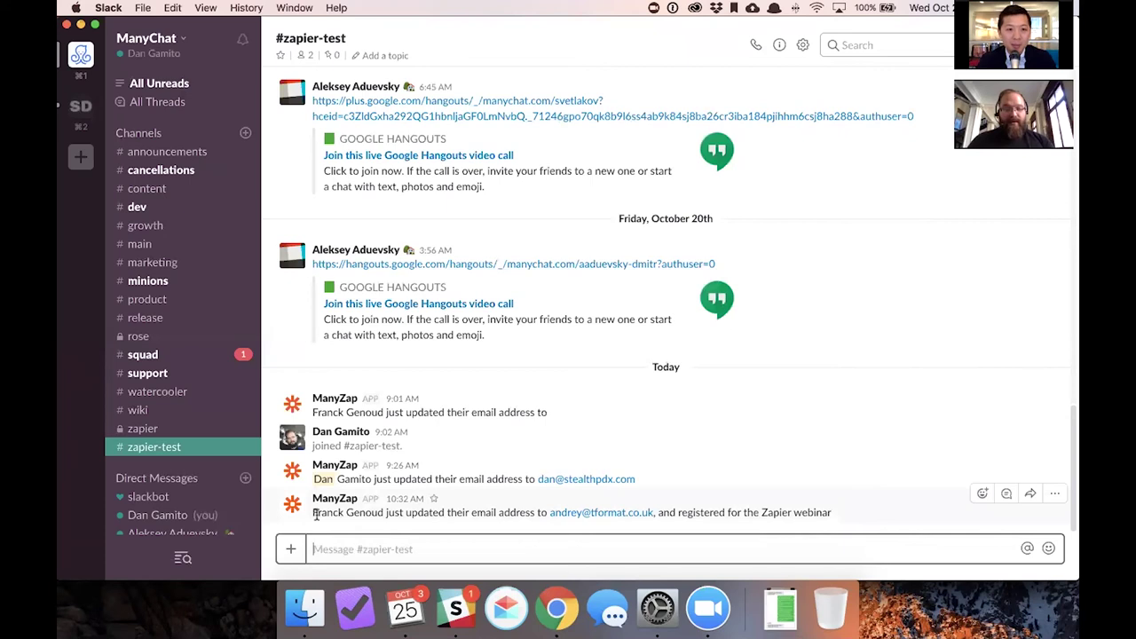
{"action": "left_click_drag", "start_coordinate": [313, 515], "coordinate": [383, 516]}
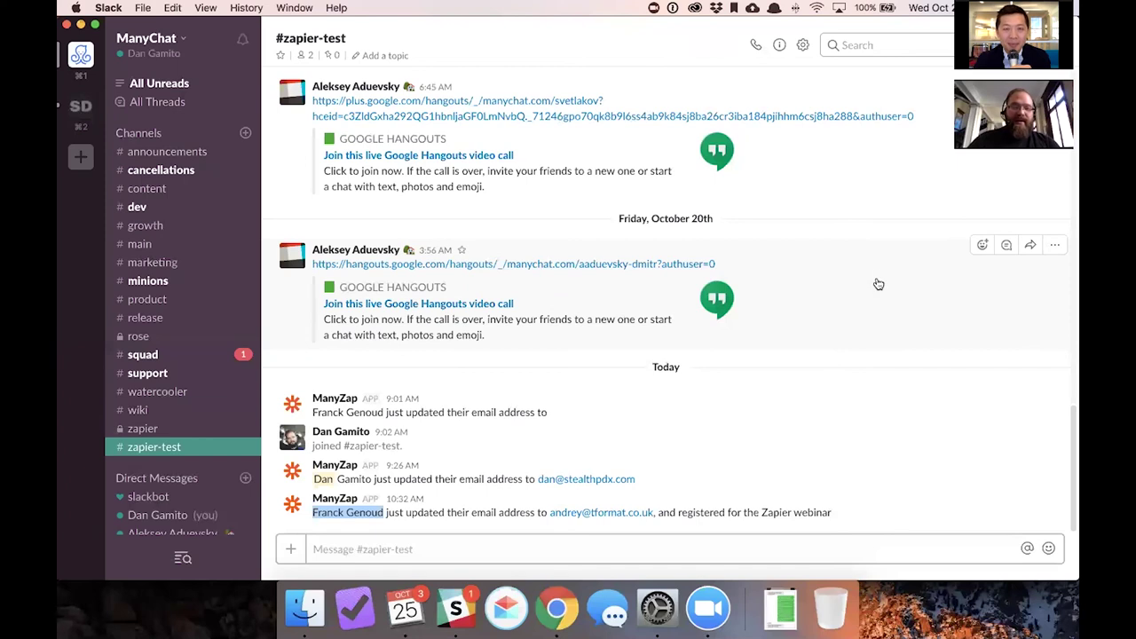
Return to the Zapier dashboard and scroll the Home list to the Update Tag In ManyChat zap
{"action": "key", "text": "super+Tab"}
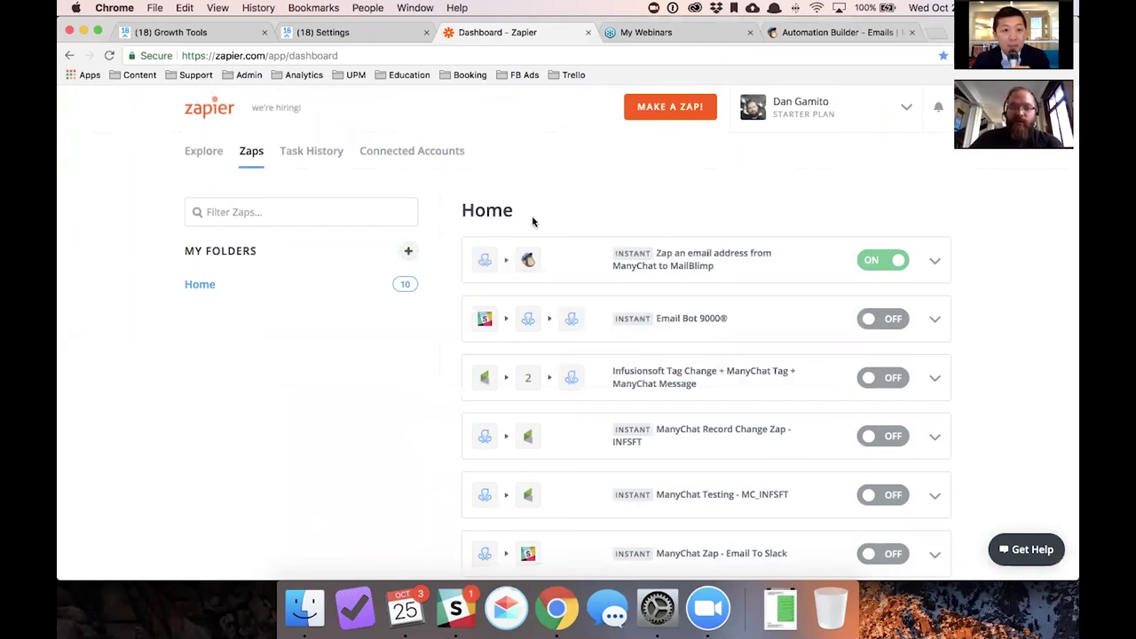
{"action": "scroll", "coordinate": [539, 221], "scroll_direction": "down", "scroll_amount": 1}
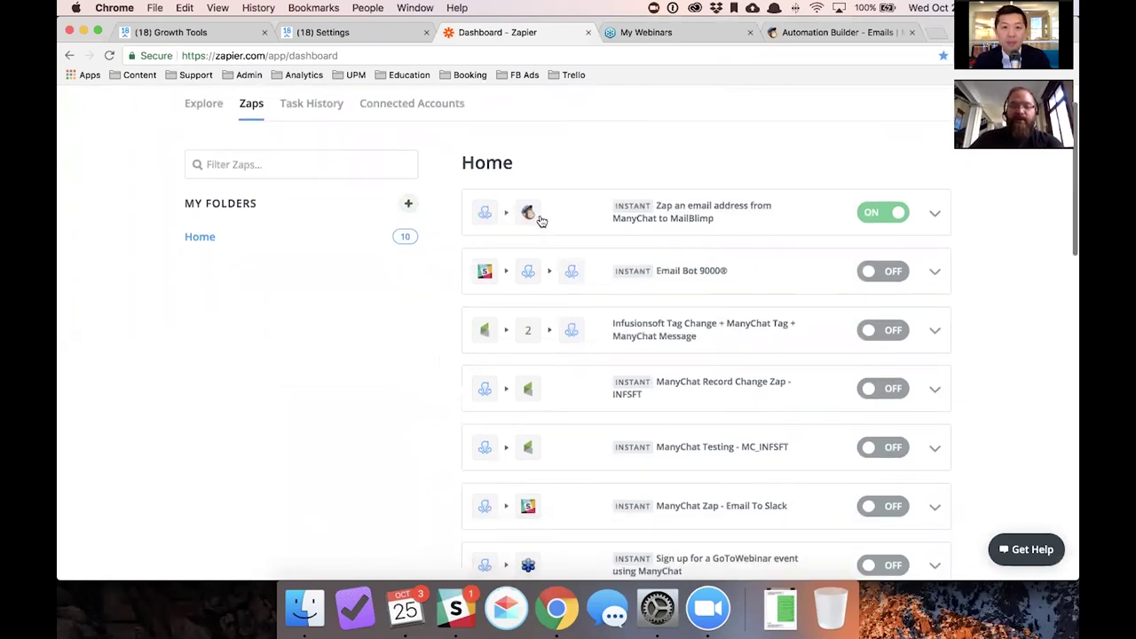
{"action": "scroll", "coordinate": [539, 220], "scroll_direction": "up", "scroll_amount": 1}
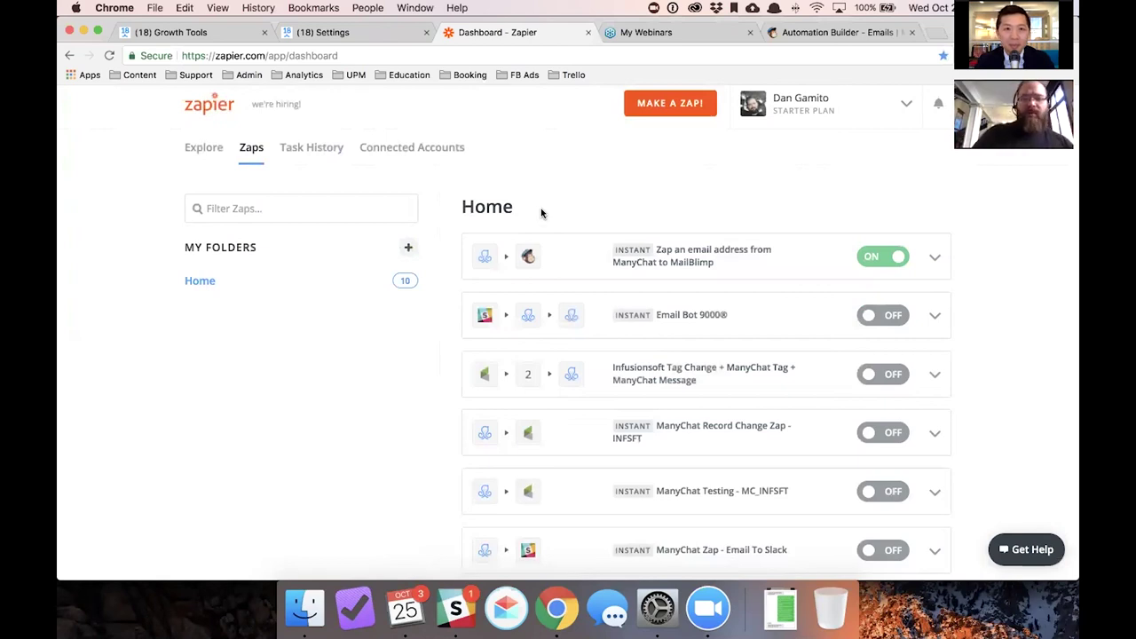
{"action": "scroll", "coordinate": [544, 220], "scroll_direction": "down", "scroll_amount": 2}
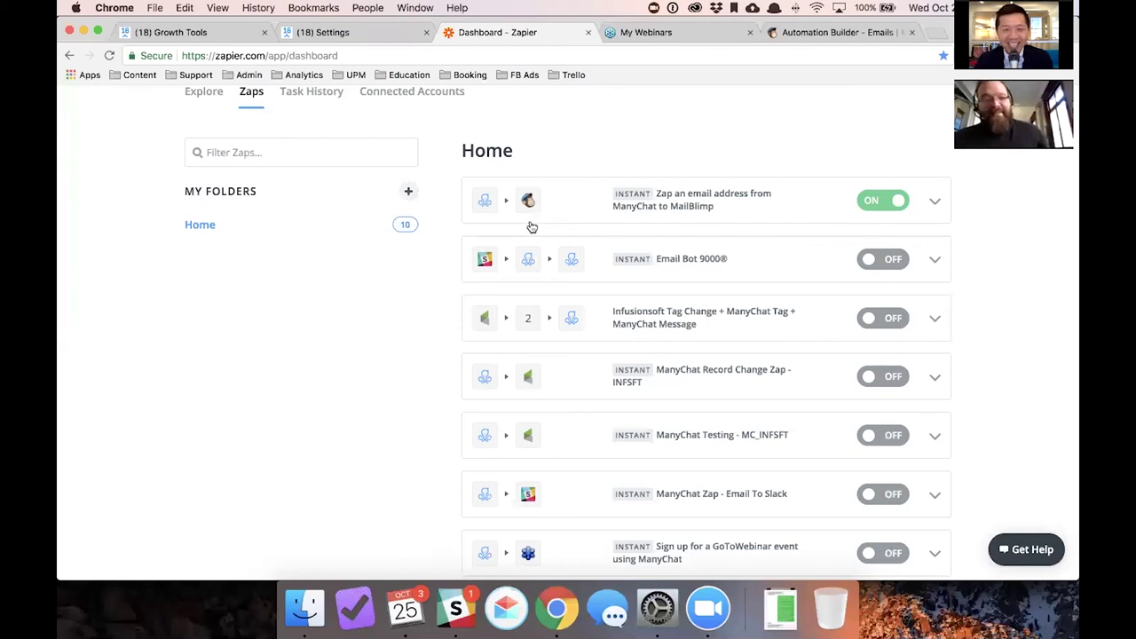
{"action": "scroll", "coordinate": [542, 219], "scroll_direction": "down", "scroll_amount": 5}
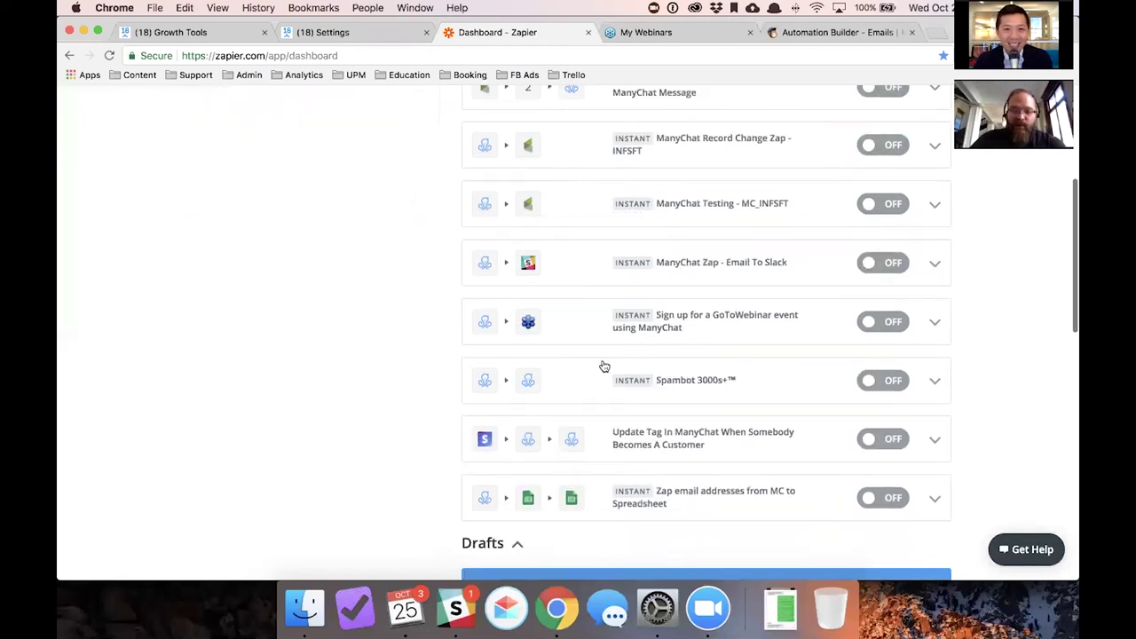
Open the Update Tag In ManyChat zap at its Add Tag to User test for ALREADY BOUGHT
{"action": "left_click", "coordinate": [662, 437]}
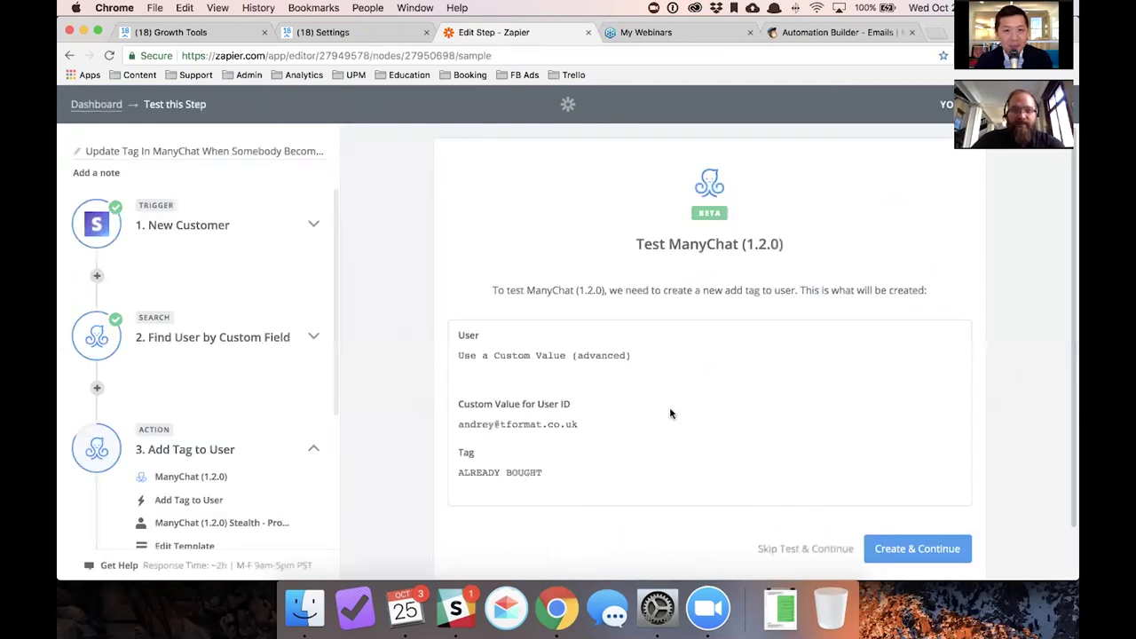
{"action": "scroll", "coordinate": [671, 410], "scroll_direction": "down", "scroll_amount": 2}
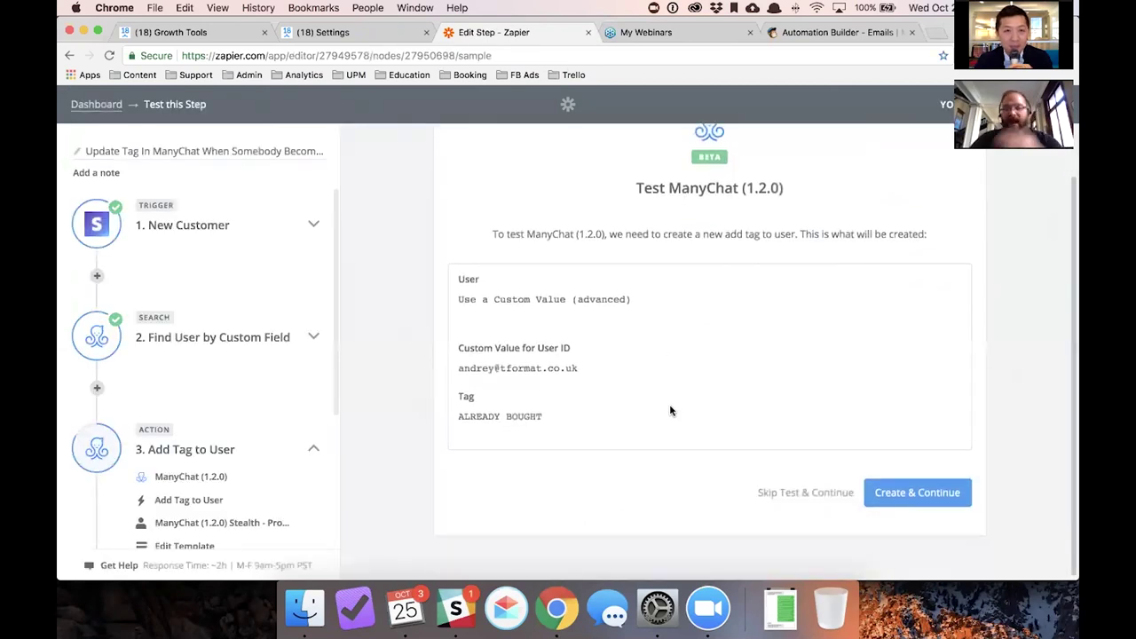